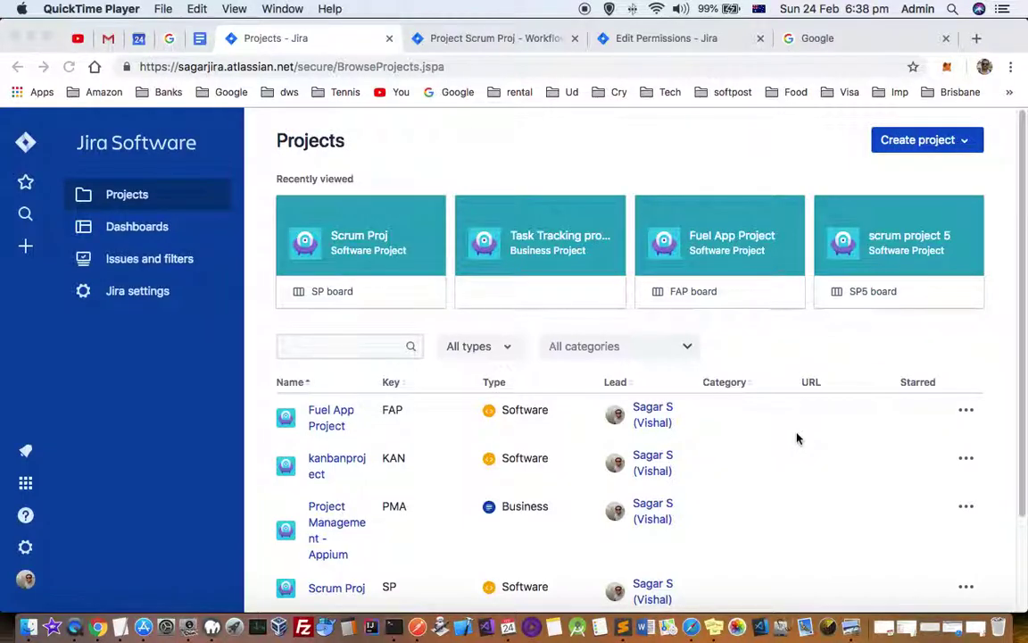
Open the list of workflows in Jira's issue settings
{"action": "left_click", "coordinate": [25, 549]}
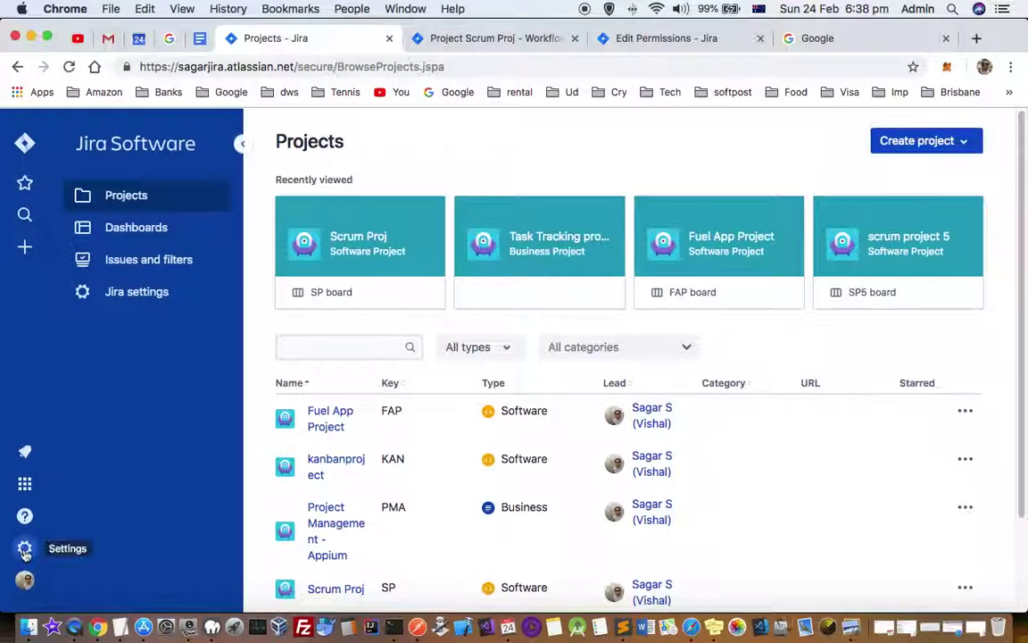
{"action": "left_click", "coordinate": [25, 549]}
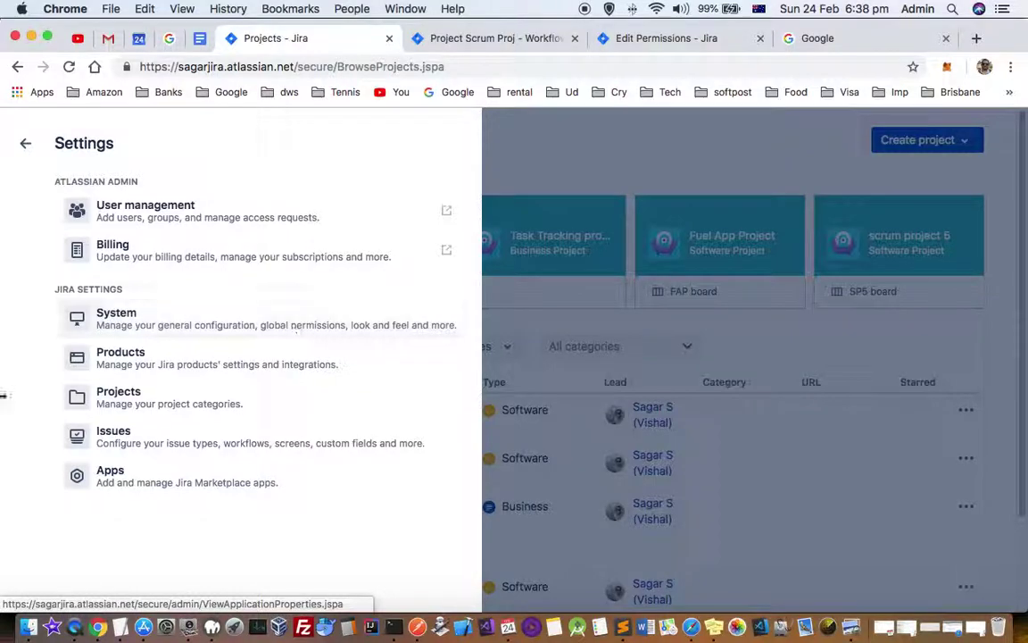
{"action": "left_click", "coordinate": [108, 432]}
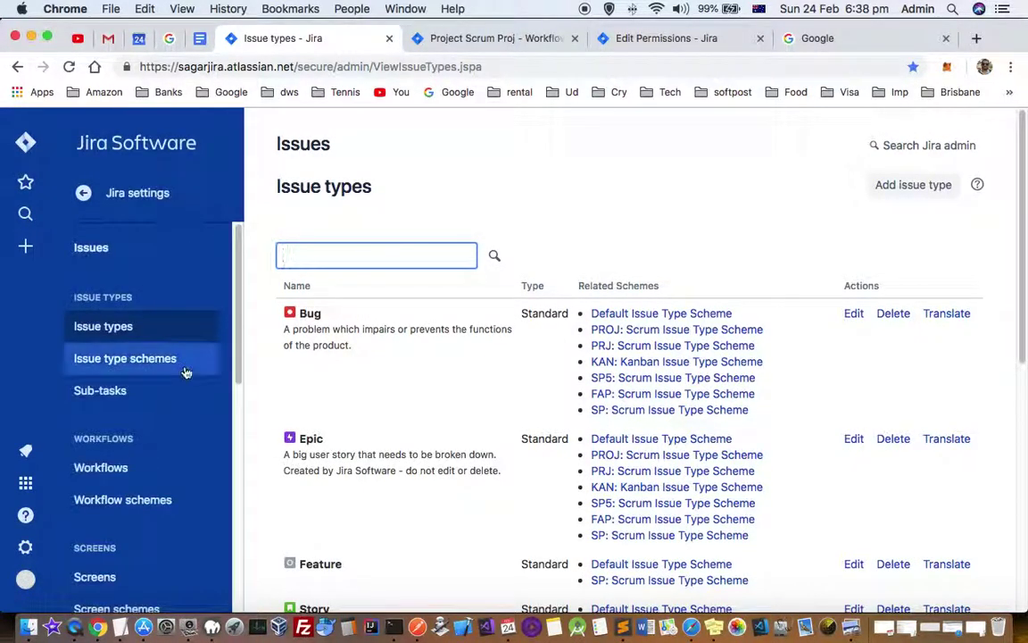
{"action": "scroll", "coordinate": [186, 373], "scroll_direction": "down", "scroll_amount": 8}
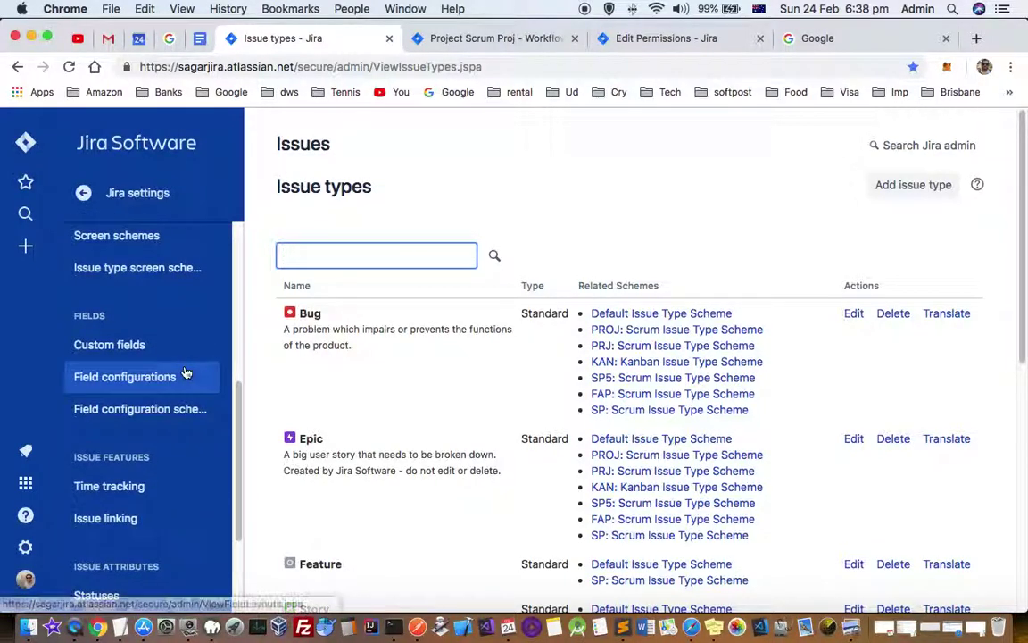
{"action": "scroll", "coordinate": [186, 373], "scroll_direction": "up", "scroll_amount": 5}
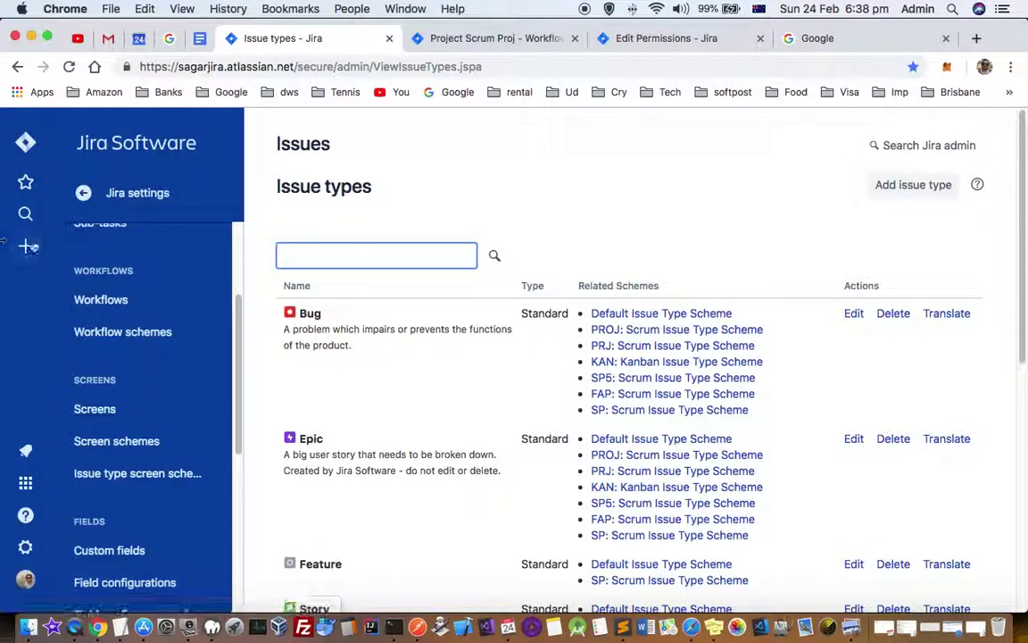
{"action": "left_click", "coordinate": [123, 331]}
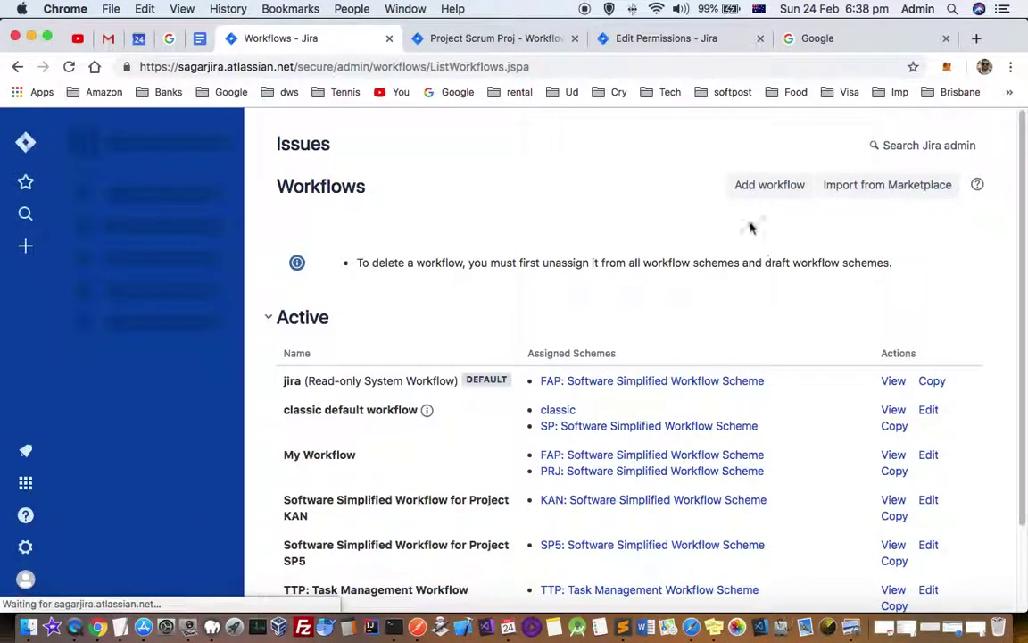
Create a new workflow named dev, leaving its description empty
{"action": "left_click", "coordinate": [775, 194]}
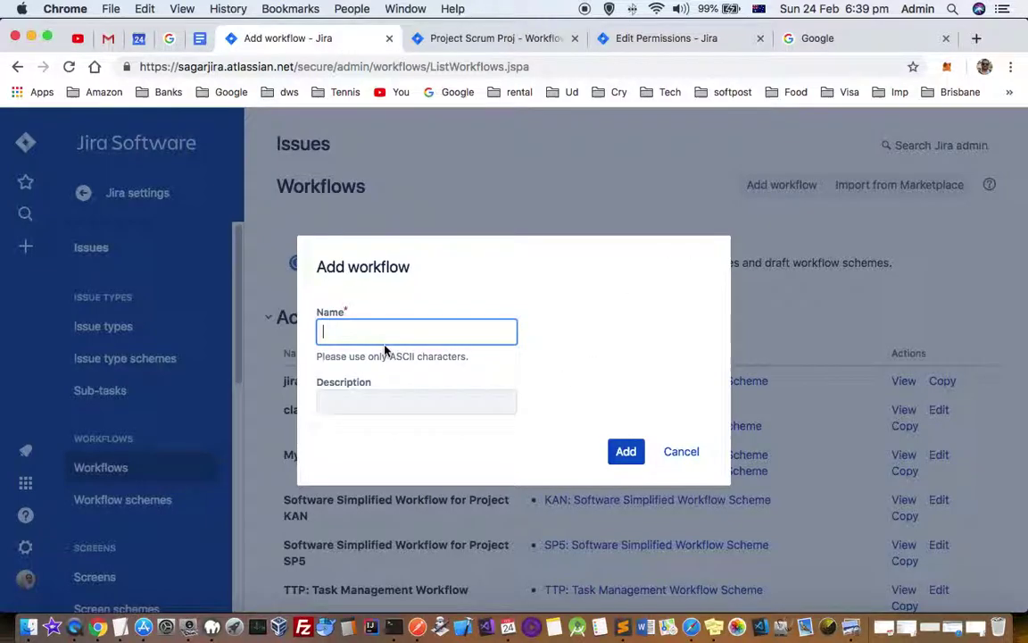
{"action": "type", "text": "wo"}
{"action": "left_click", "coordinate": [624, 452]}
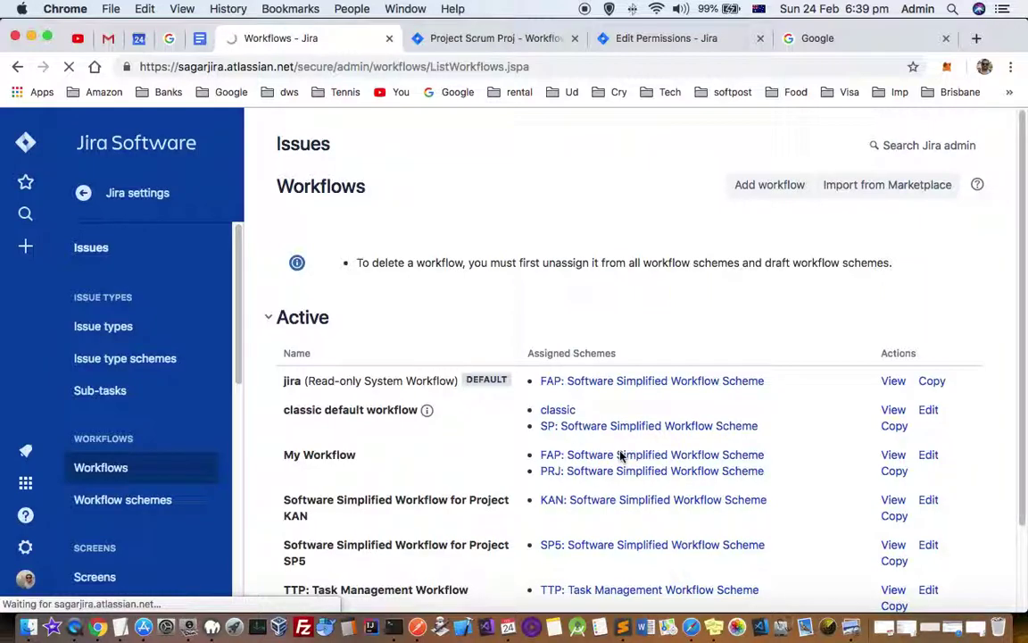
{"action": "scroll", "coordinate": [834, 389], "scroll_direction": "down", "scroll_amount": 2}
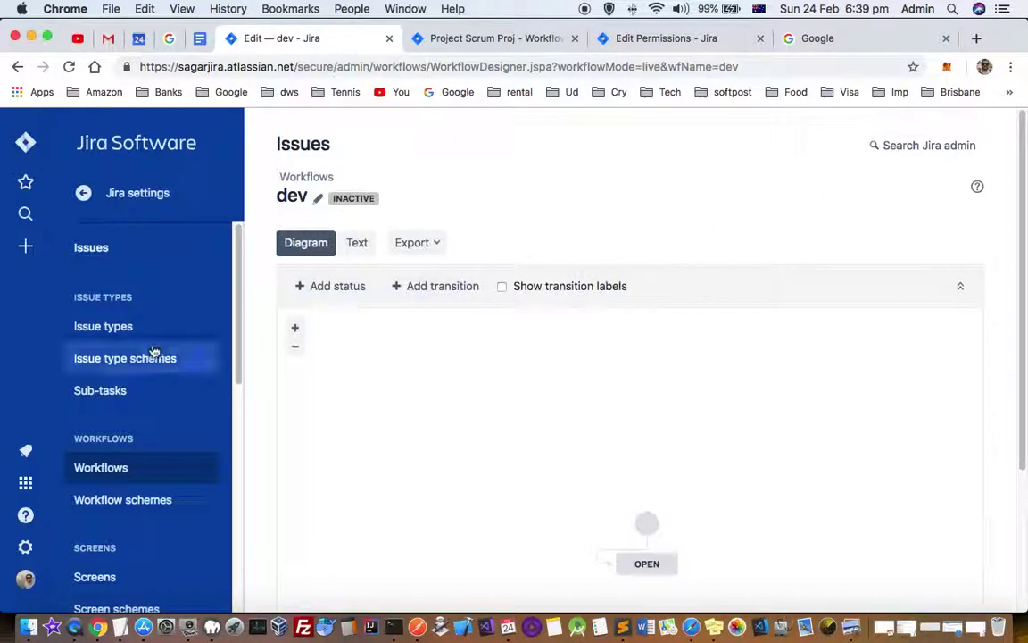
View the classic default workflow from the workflow list and examine its statuses and transitions in the diagram
{"action": "left_click", "coordinate": [100, 468]}
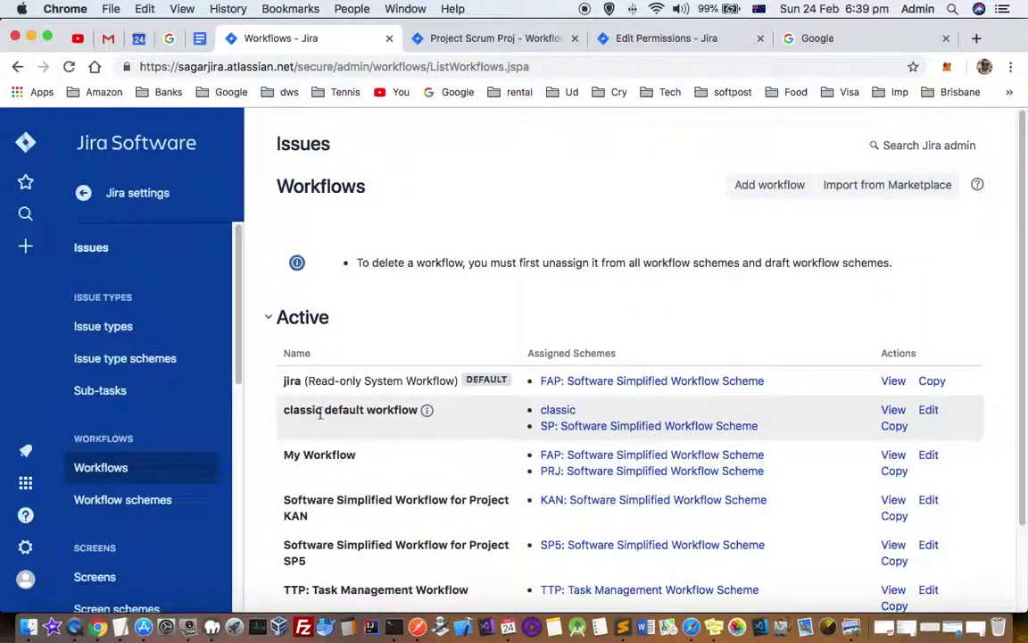
{"action": "left_click_drag", "start_coordinate": [324, 410], "coordinate": [420, 411]}
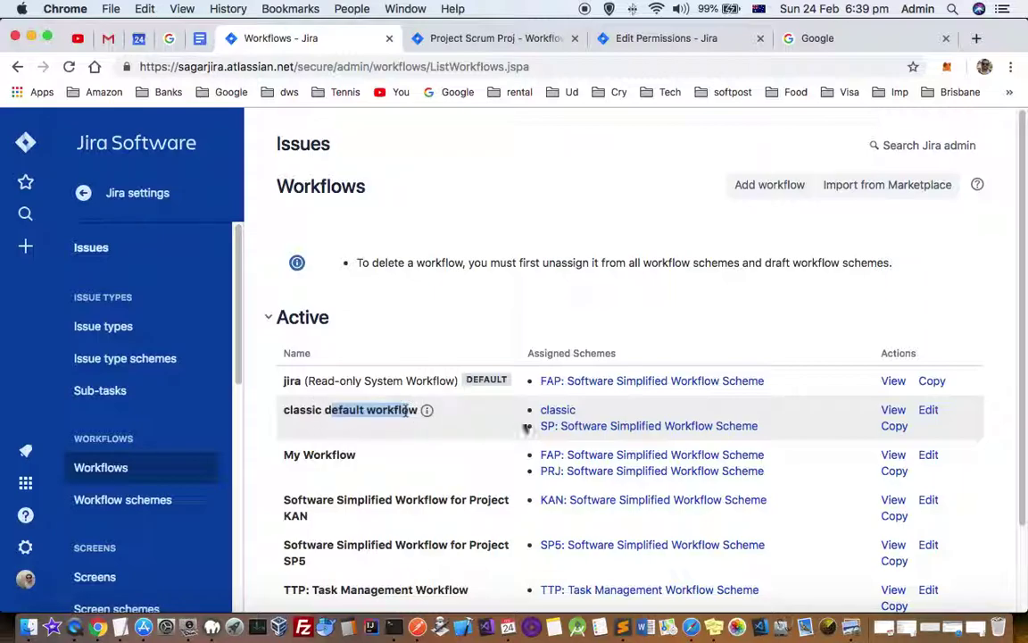
{"action": "left_click", "coordinate": [893, 410]}
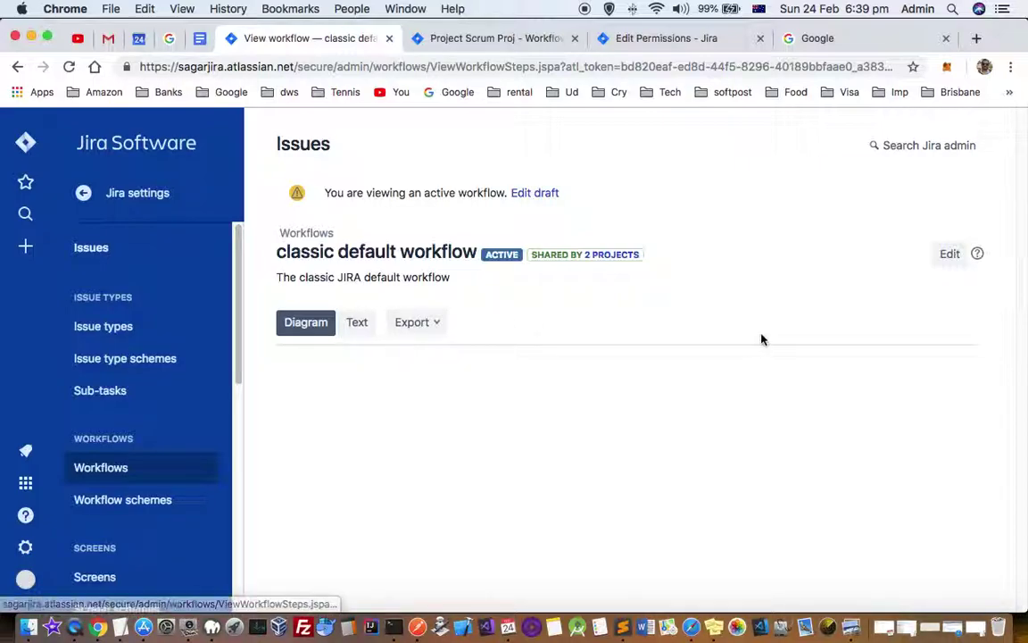
{"action": "scroll", "coordinate": [830, 275], "scroll_direction": "down", "scroll_amount": 2}
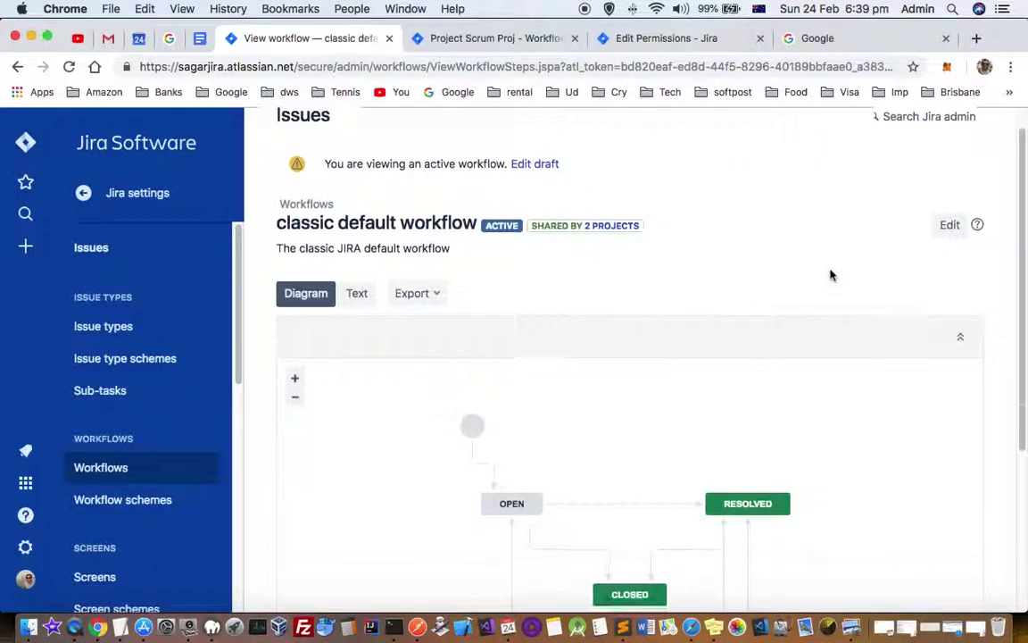
{"action": "scroll", "coordinate": [830, 275], "scroll_direction": "down", "scroll_amount": 3}
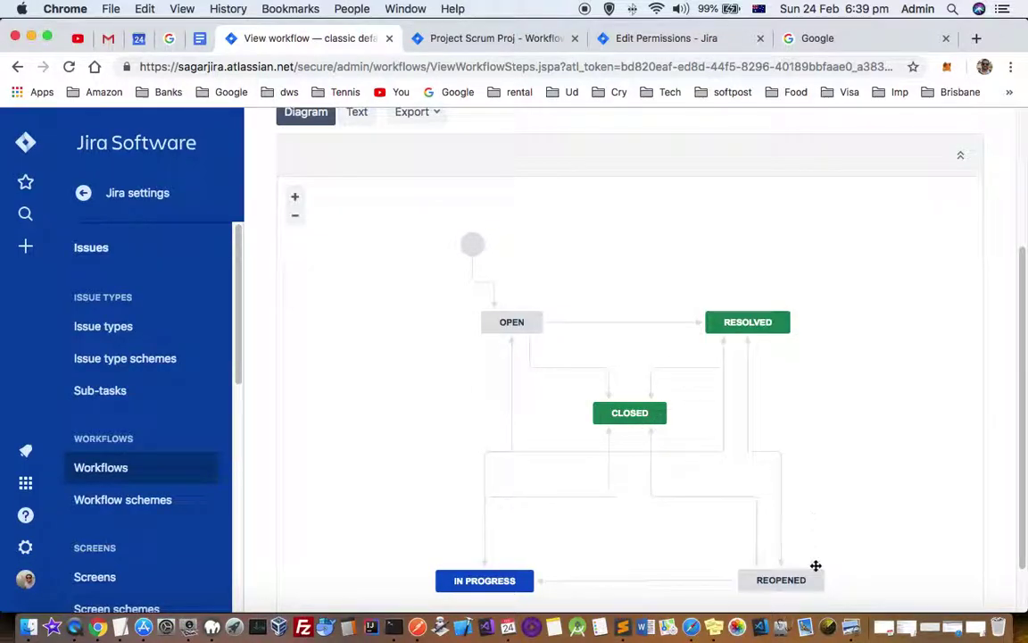
{"action": "scroll", "coordinate": [909, 360], "scroll_direction": "up", "scroll_amount": 2}
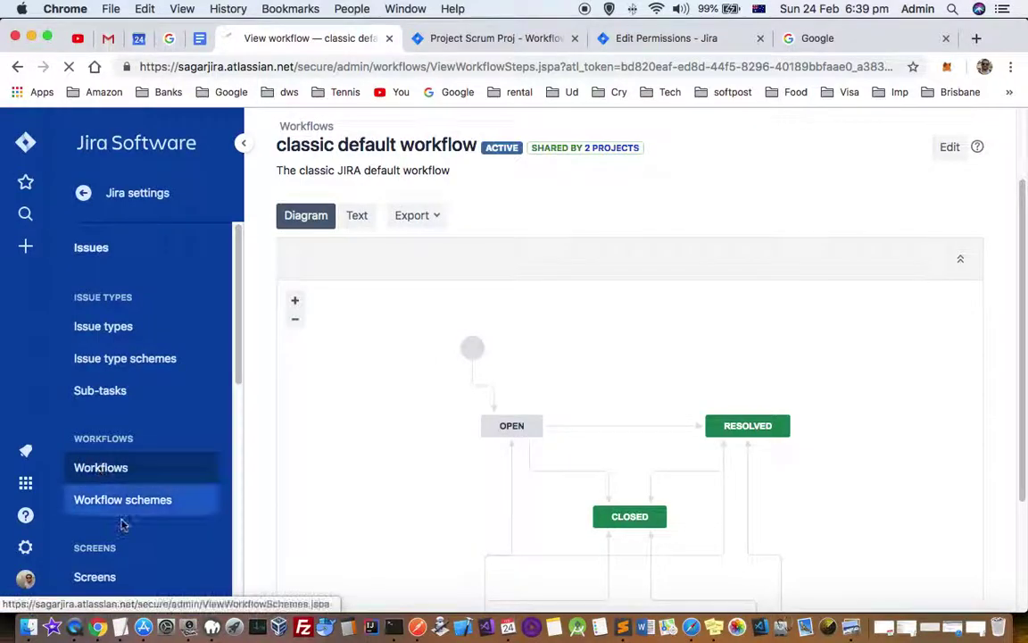
Return to the workflow list, expand the inactive workflows and open the dev workflow for editing
{"action": "left_click", "coordinate": [100, 578]}
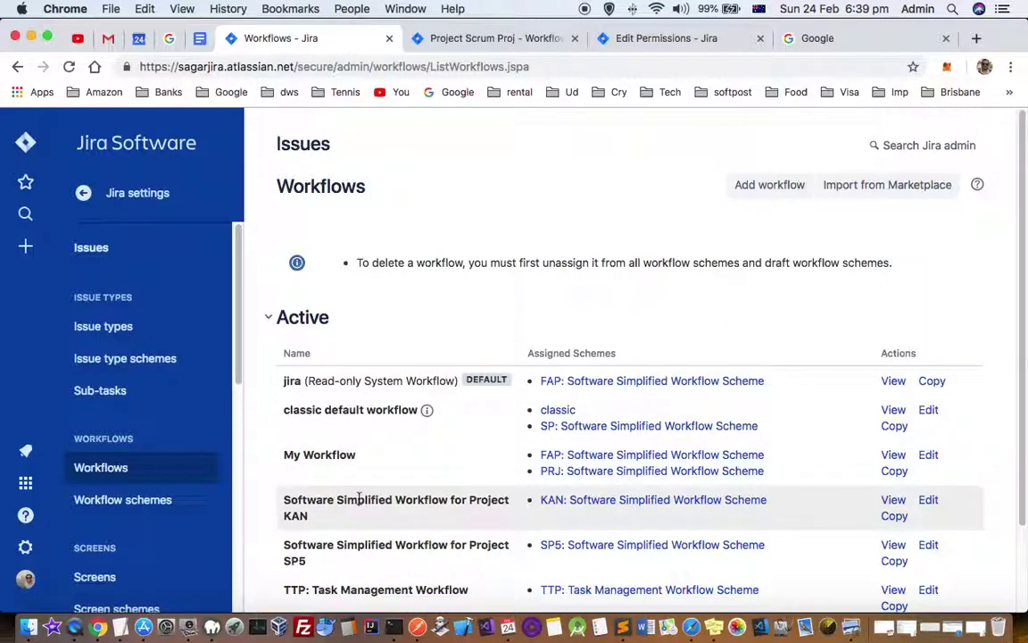
{"action": "scroll", "coordinate": [357, 500], "scroll_direction": "down", "scroll_amount": 3}
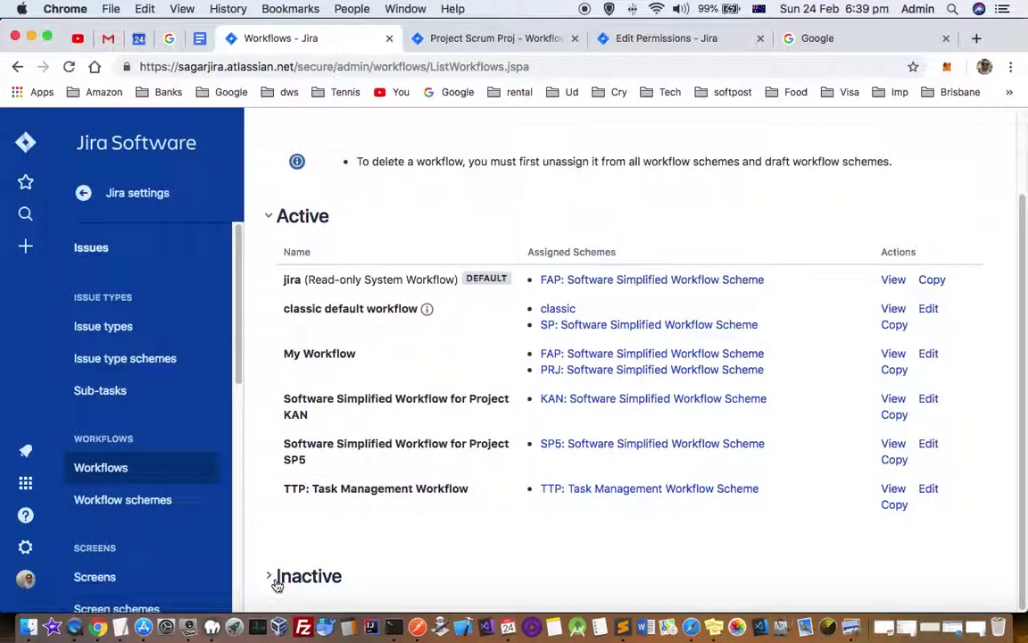
{"action": "left_click", "coordinate": [268, 579]}
{"action": "scroll", "coordinate": [493, 522], "scroll_direction": "down", "scroll_amount": 4}
{"action": "scroll", "coordinate": [496, 522], "scroll_direction": "down", "scroll_amount": 2}
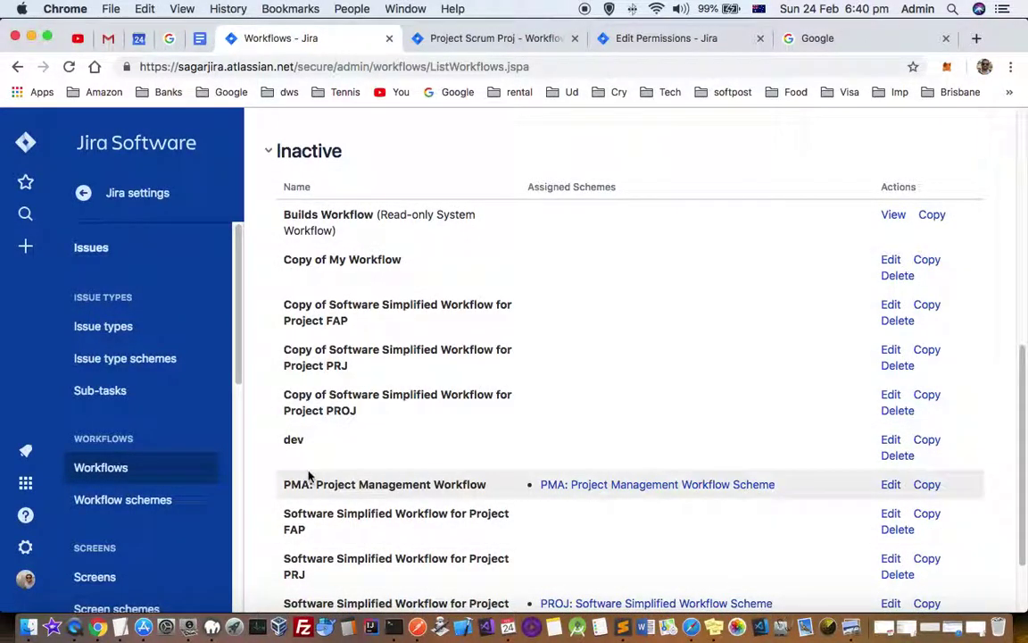
{"action": "left_click", "coordinate": [892, 441]}
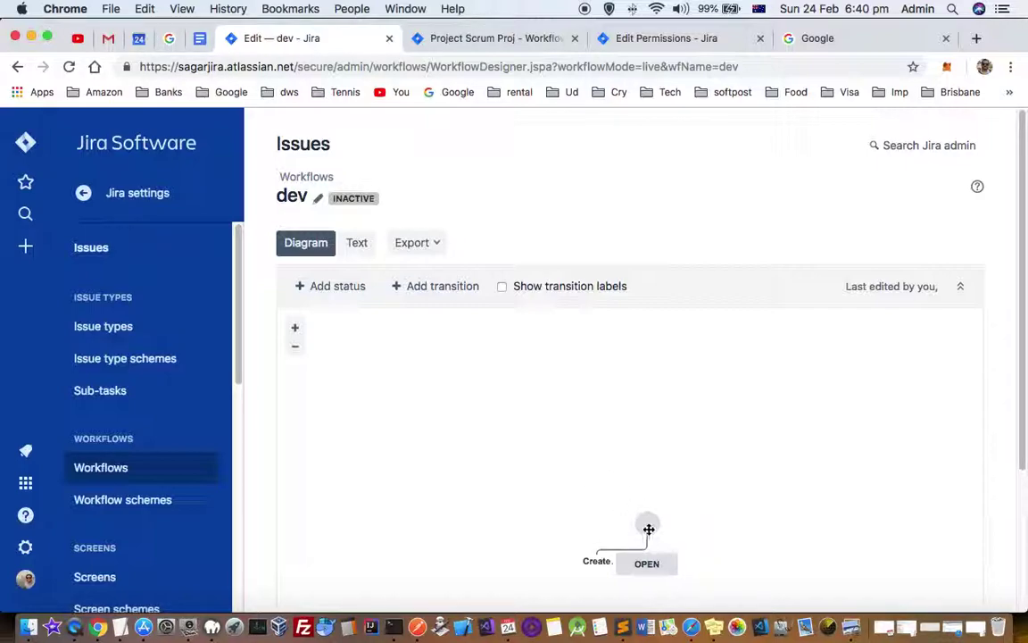
Rearrange the dev diagram so the start node is near the canvas's upper edge with the Open status directly below it
{"action": "mouse_move", "coordinate": [658, 565]}
{"action": "left_click_drag", "start_coordinate": [658, 564], "coordinate": [603, 409]}
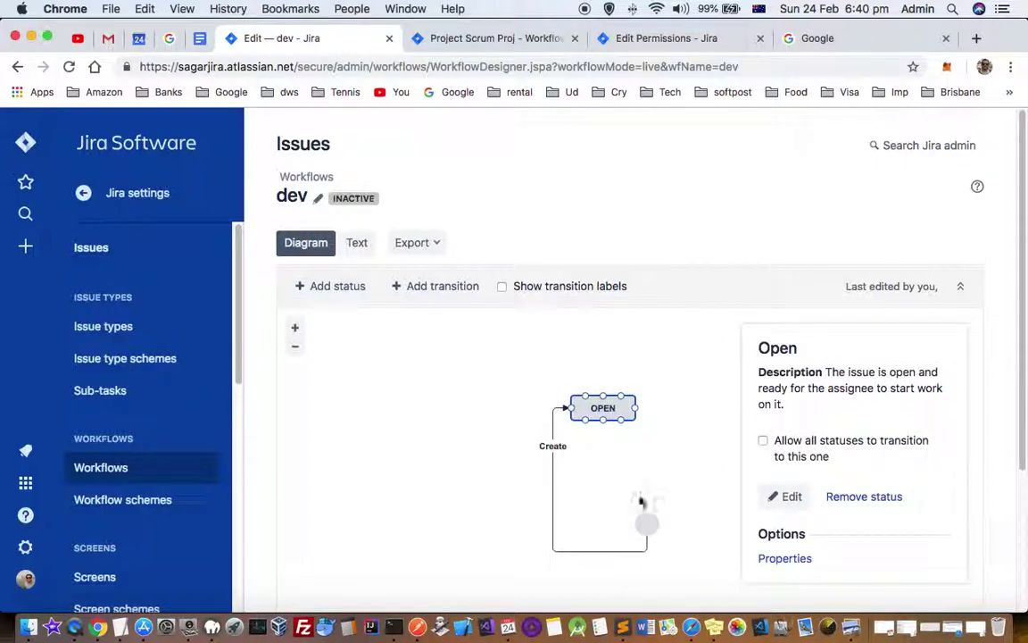
{"action": "left_click_drag", "start_coordinate": [643, 523], "coordinate": [508, 333]}
{"action": "left_click_drag", "start_coordinate": [602, 407], "coordinate": [506, 423]}
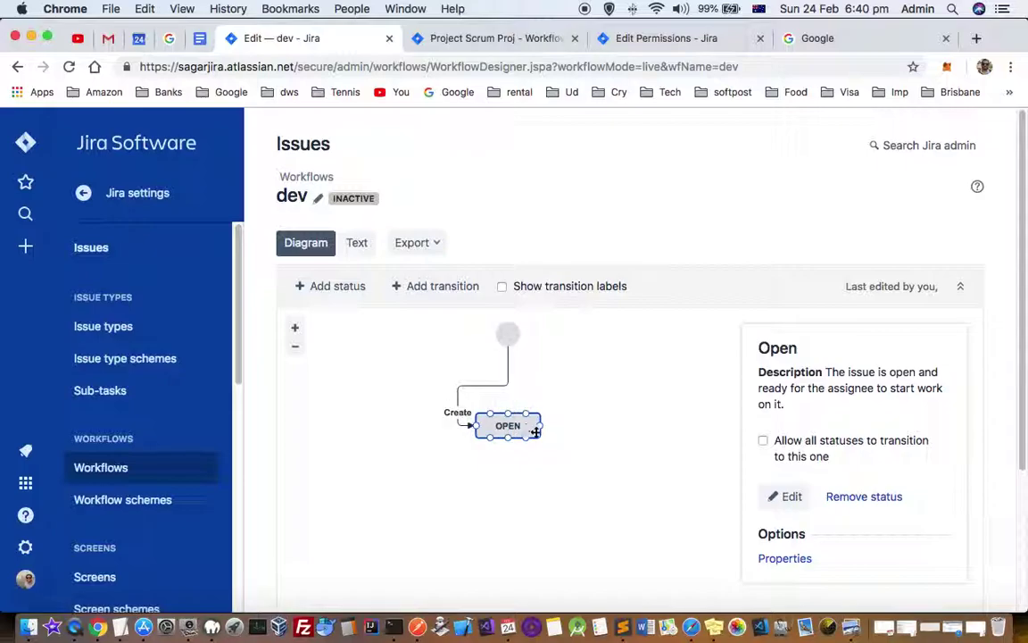
Add the existing In Dev status to the workflow, allowing all statuses to transition to it
{"action": "left_click", "coordinate": [324, 286]}
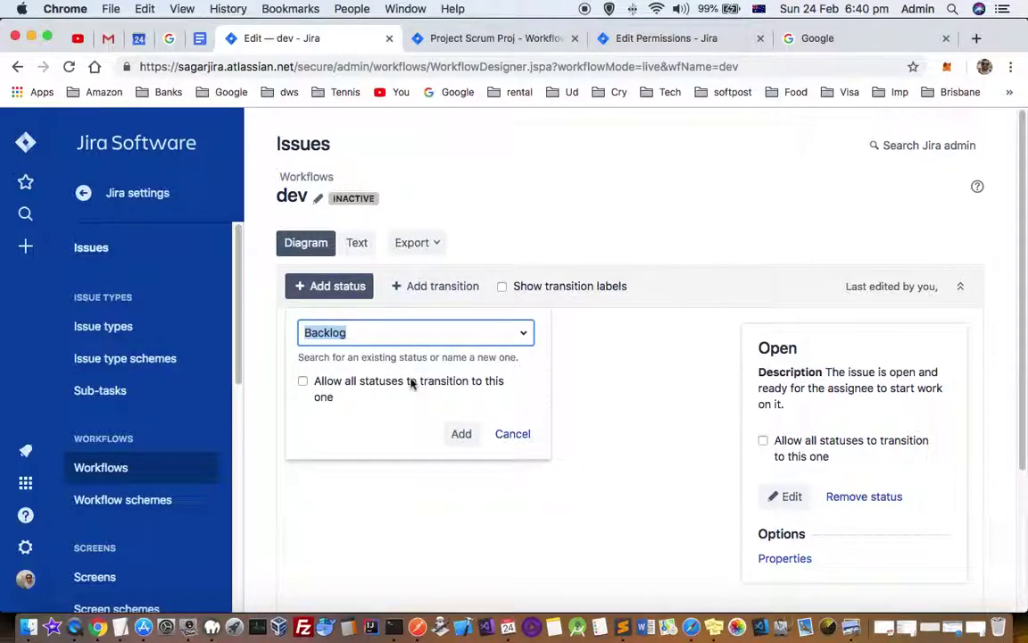
{"action": "type", "text": "Dev"}
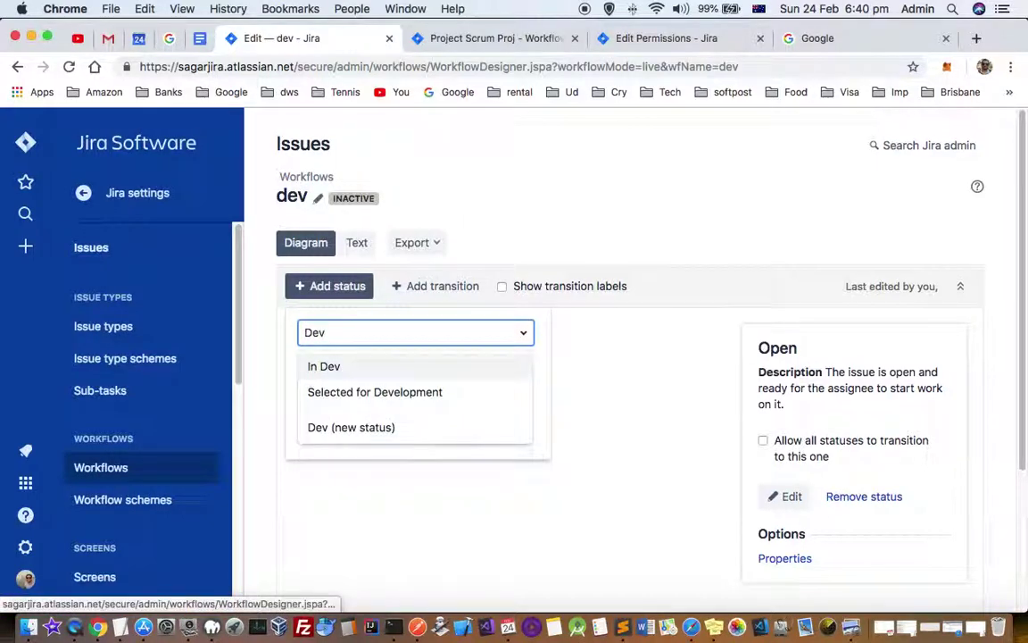
{"action": "left_click", "coordinate": [327, 364]}
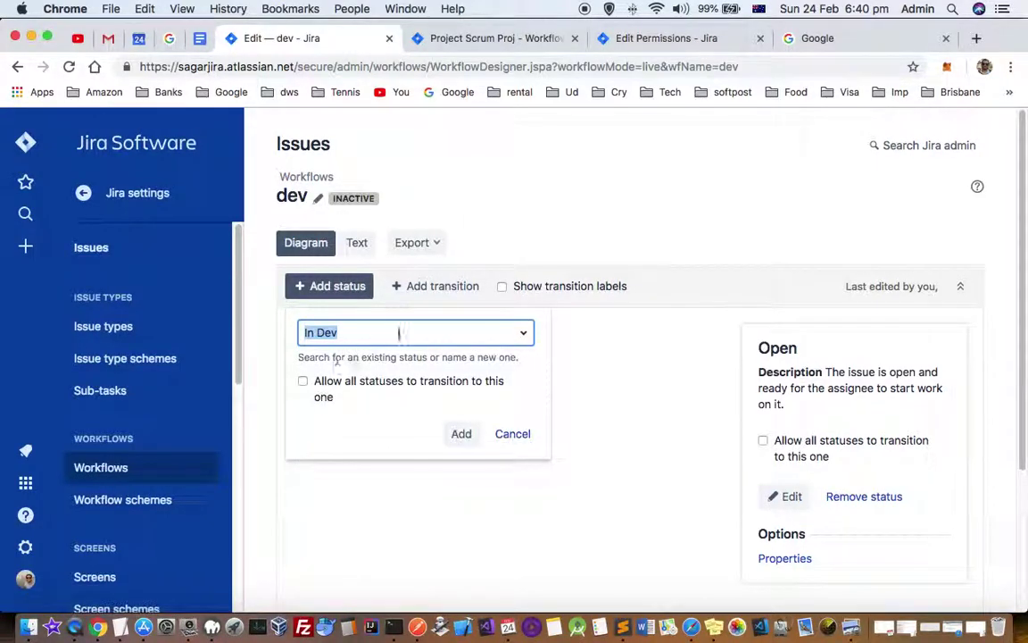
{"action": "left_click", "coordinate": [304, 383]}
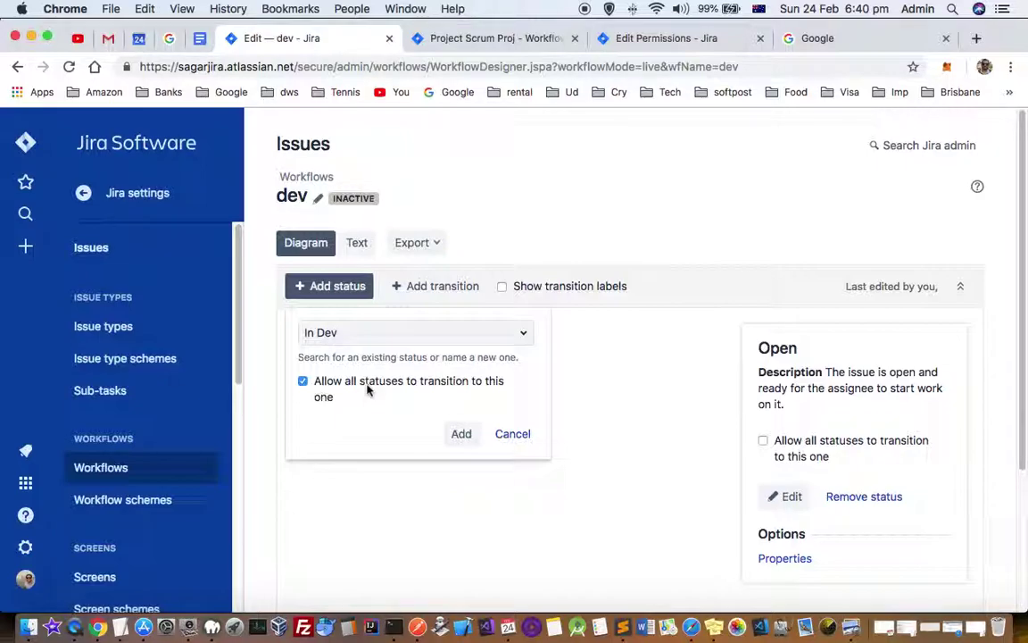
{"action": "left_click", "coordinate": [466, 435]}
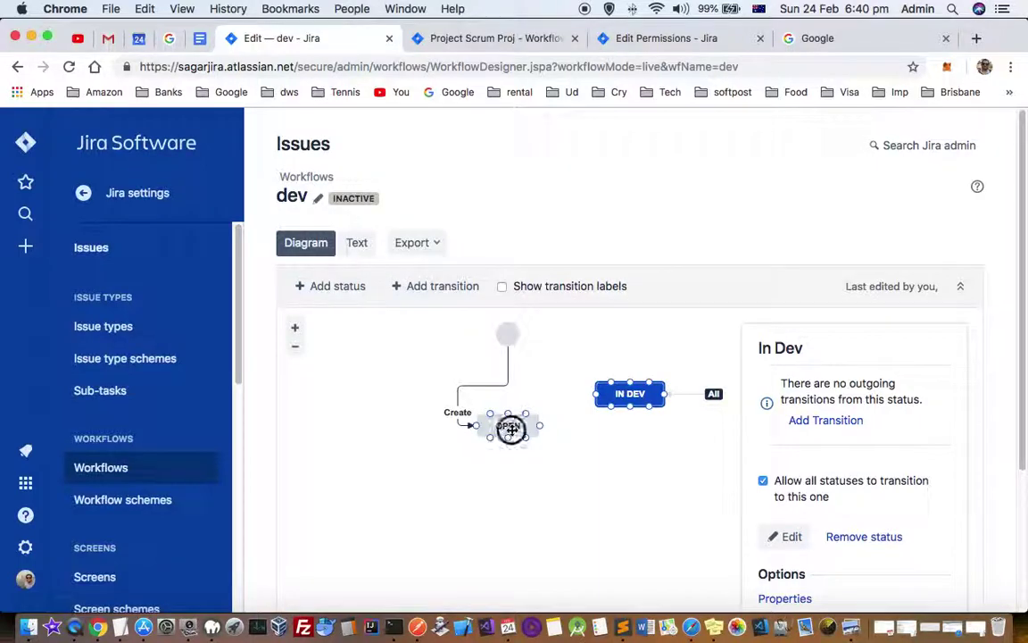
Add a transition named "starts working" from Open to In Dev, and move the In Dev status lower in the diagram
{"action": "left_click", "coordinate": [510, 429]}
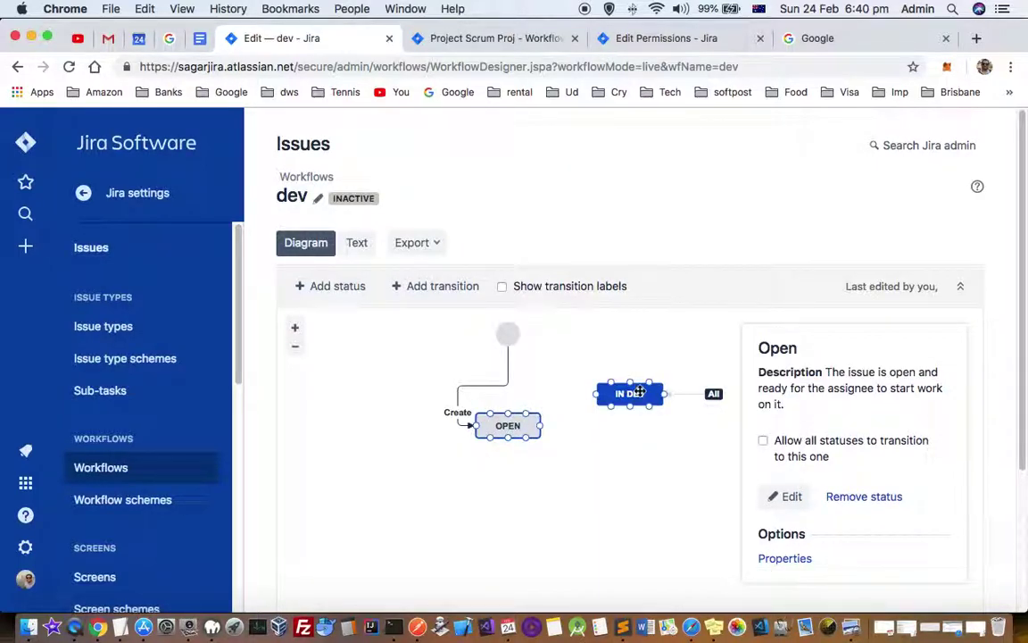
{"action": "left_click", "coordinate": [417, 287]}
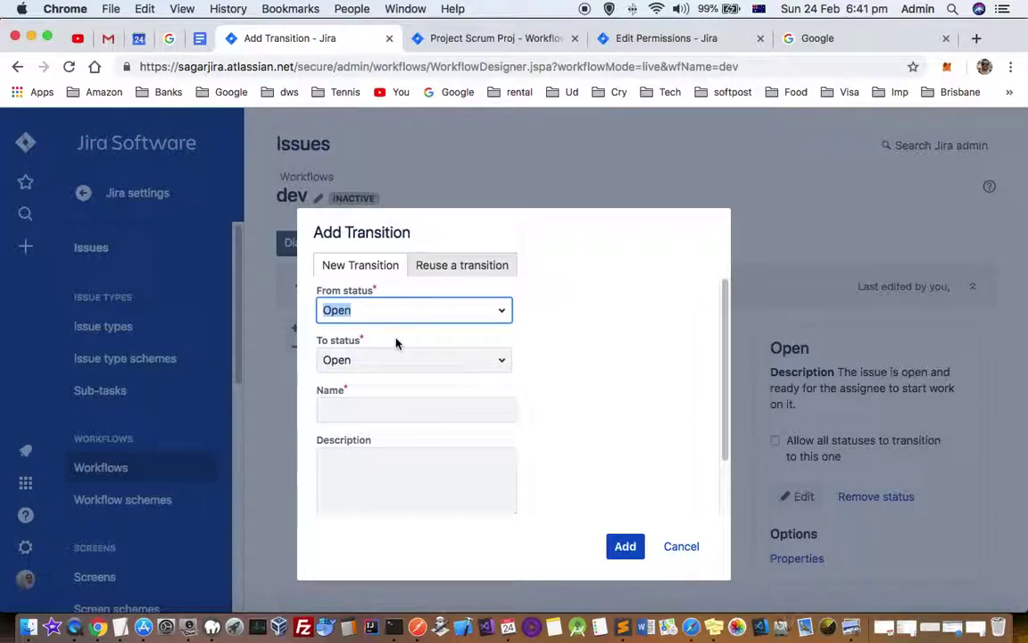
{"action": "left_click", "coordinate": [498, 360]}
{"action": "left_click", "coordinate": [357, 395]}
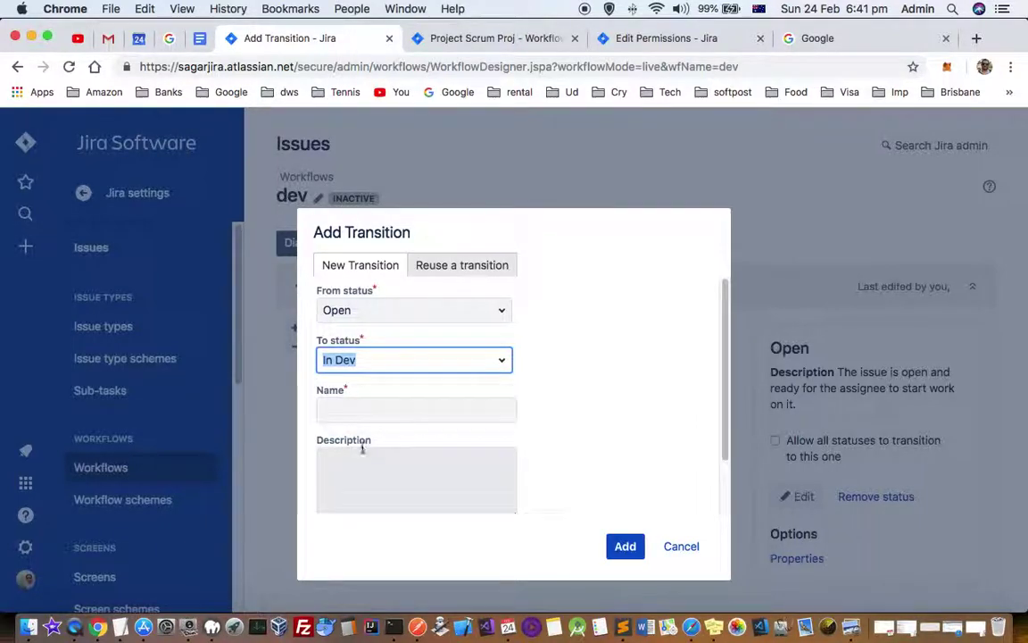
{"action": "left_click", "coordinate": [362, 406]}
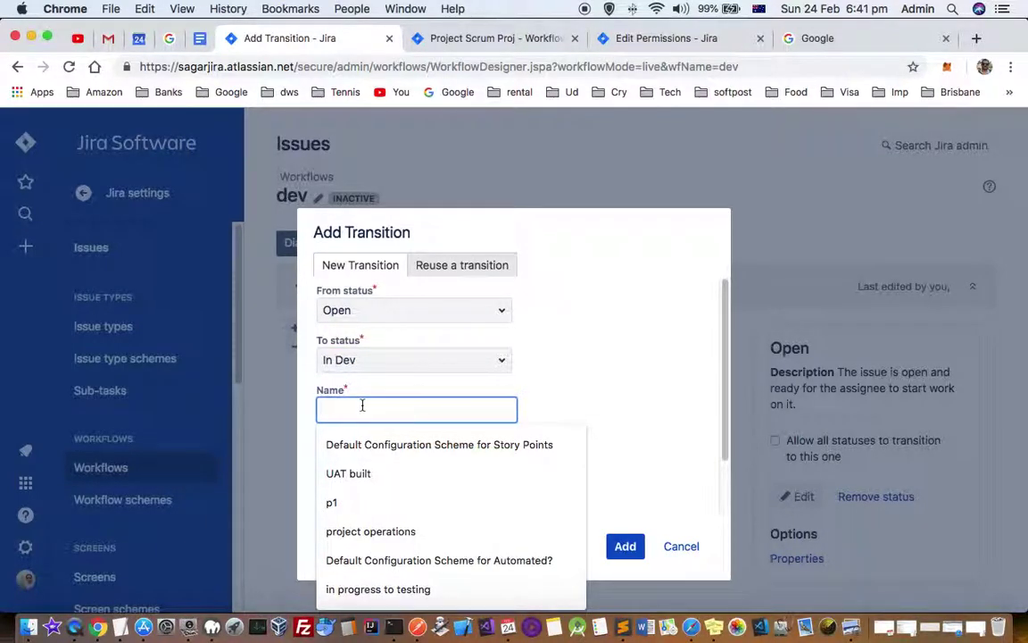
{"action": "type", "text": "start"}
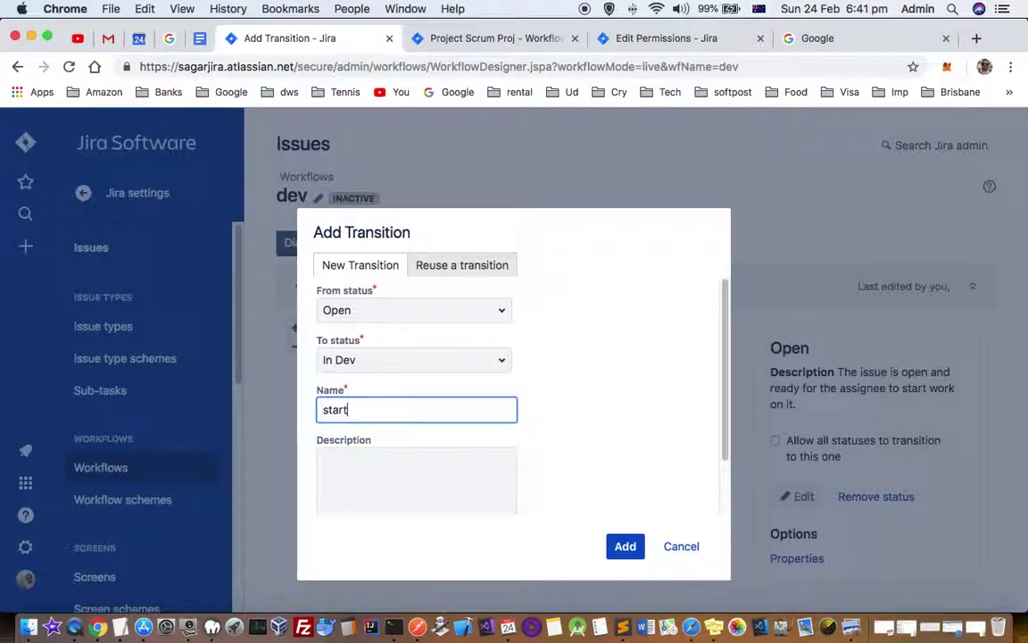
{"action": "type", "text": "s working"}
{"action": "left_click", "coordinate": [625, 546]}
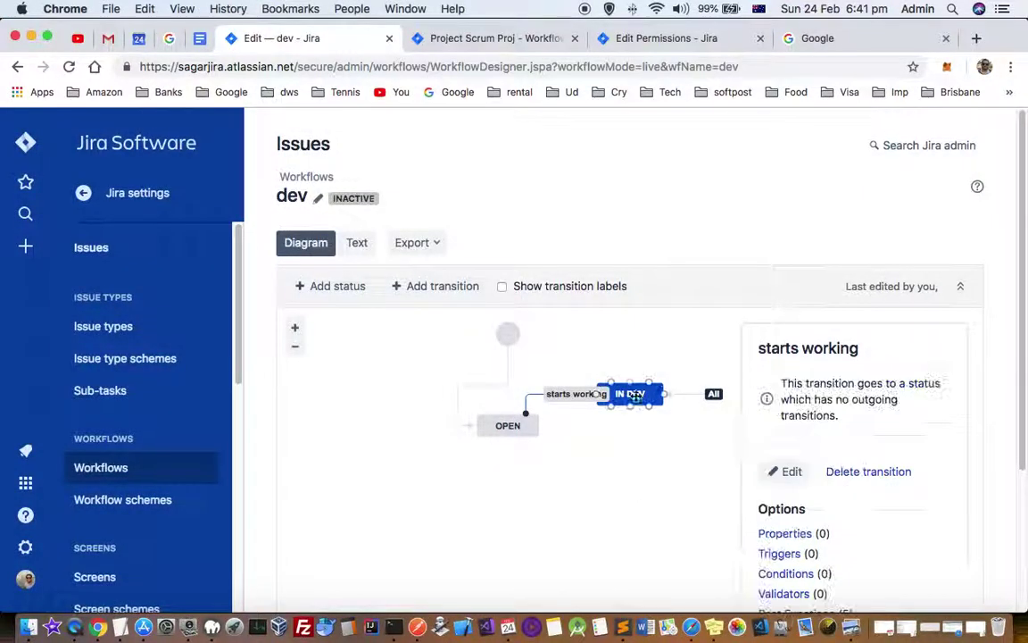
{"action": "left_click_drag", "start_coordinate": [636, 399], "coordinate": [624, 468]}
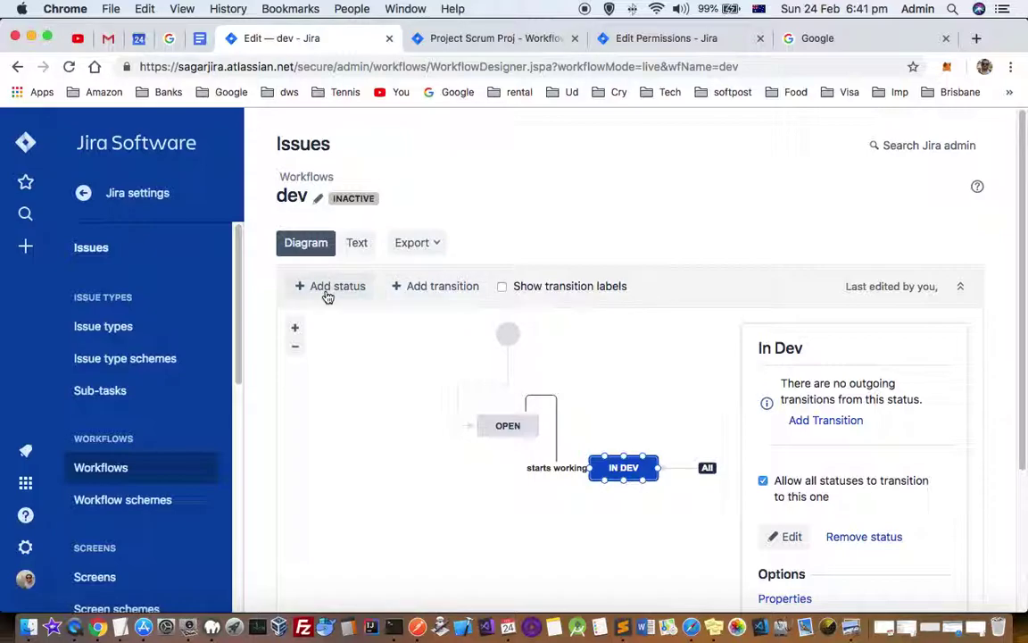
Specify a new status named In Test for the dev workflow, with all statuses allowed to transition to it
{"action": "left_click", "coordinate": [327, 291]}
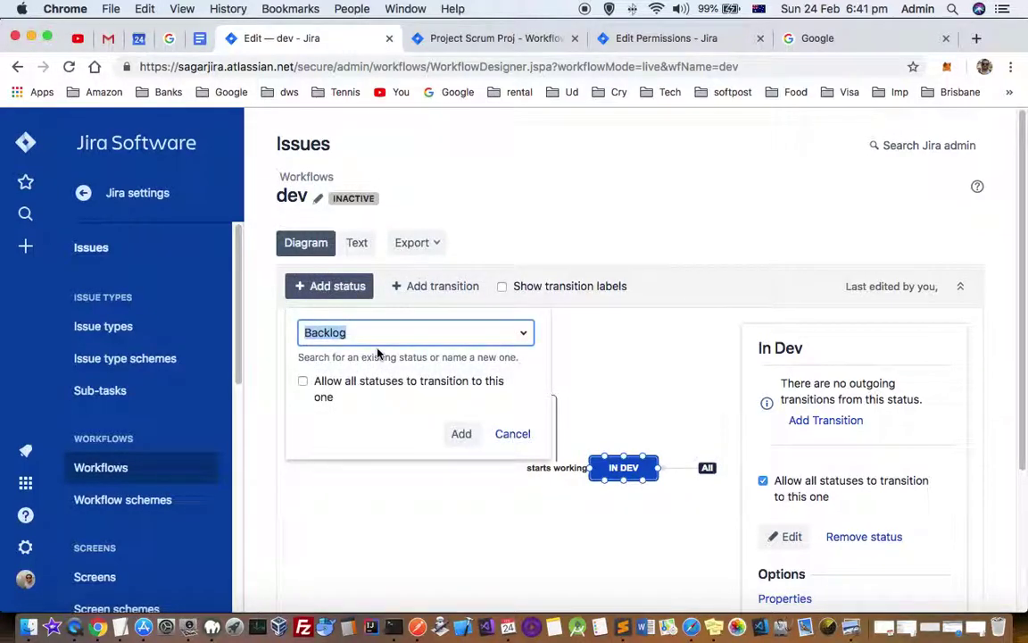
{"action": "type", "text": "In"}
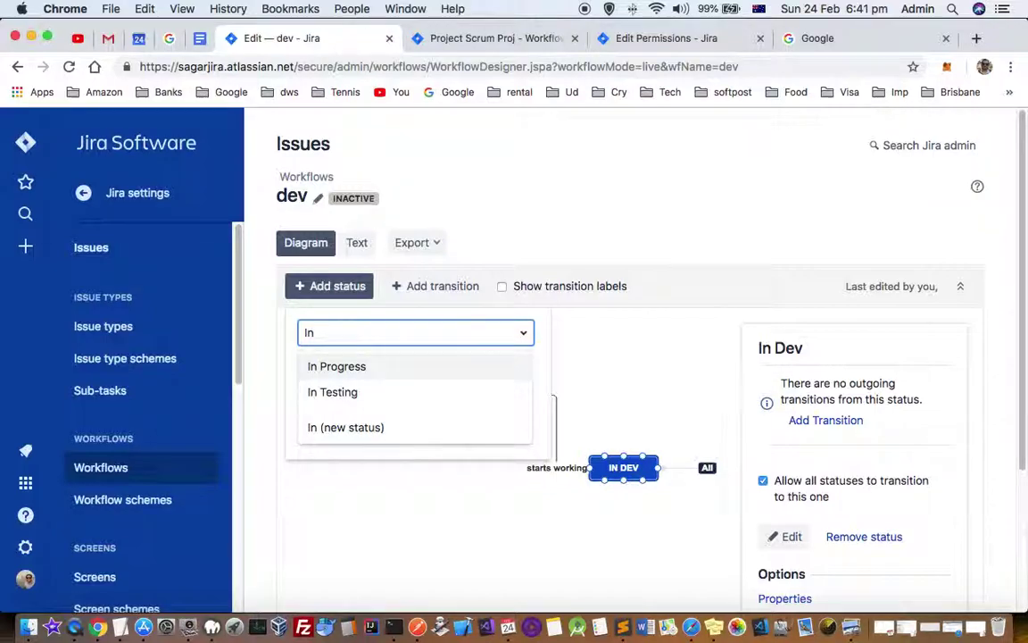
{"action": "left_click", "coordinate": [339, 392]}
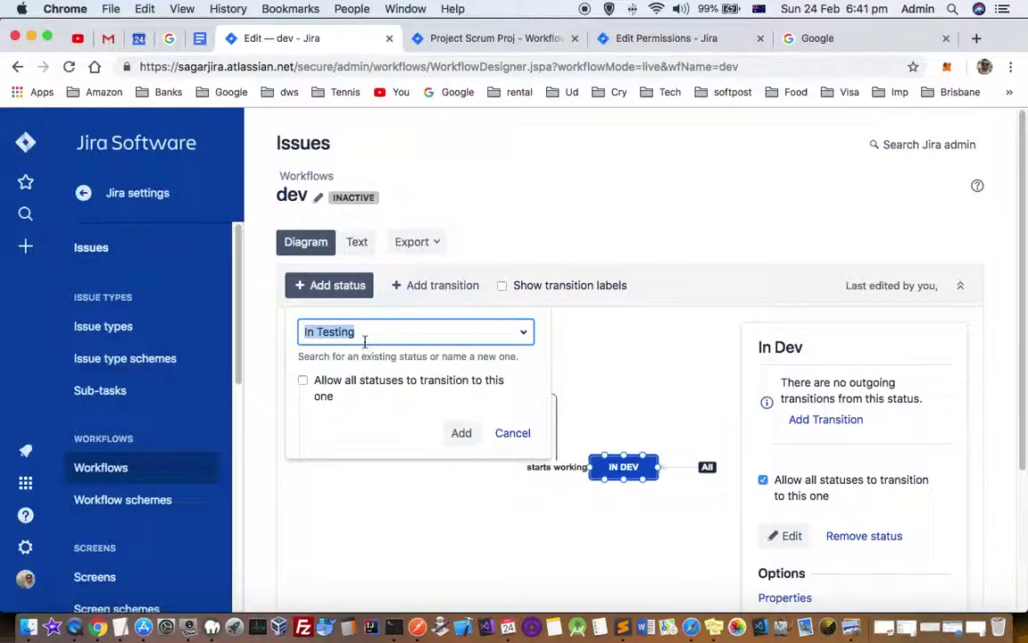
{"action": "left_click", "coordinate": [364, 332]}
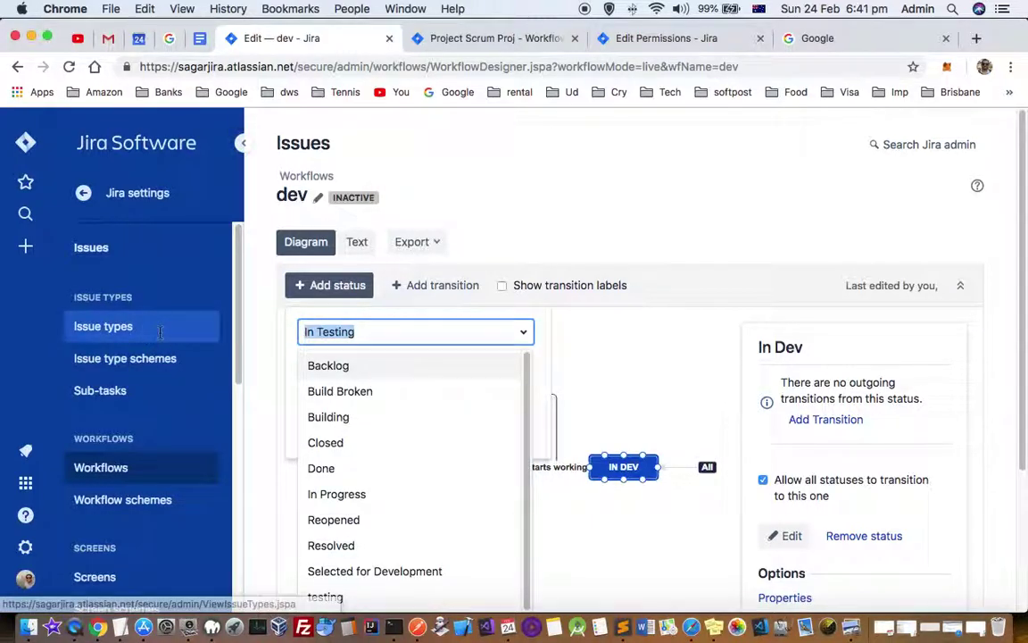
{"action": "type", "text": "In Test"}
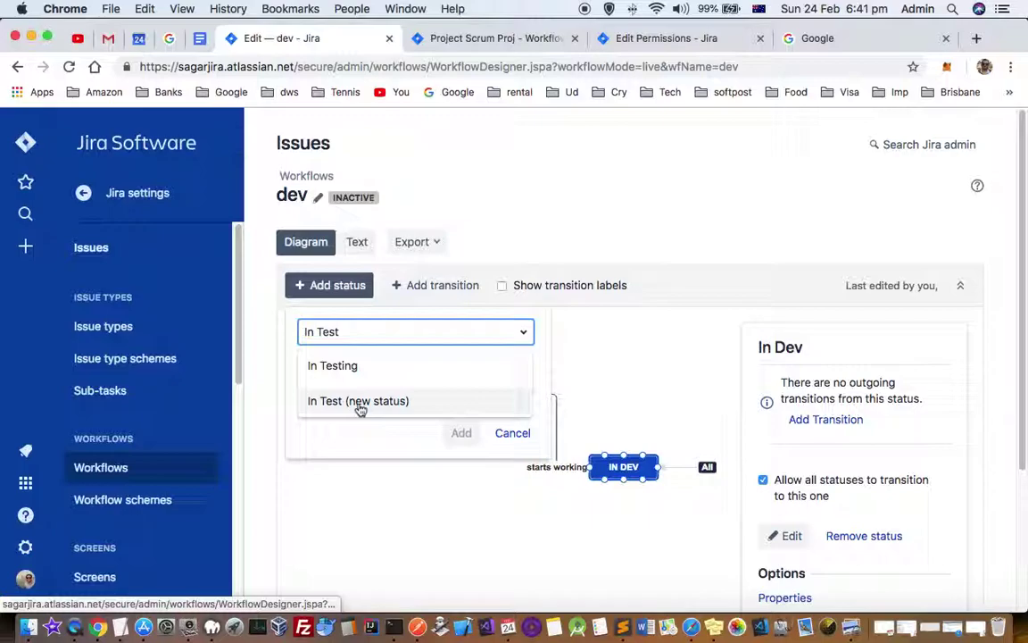
{"action": "scroll", "coordinate": [358, 409], "scroll_direction": "down", "scroll_amount": 1}
{"action": "left_click", "coordinate": [360, 409]}
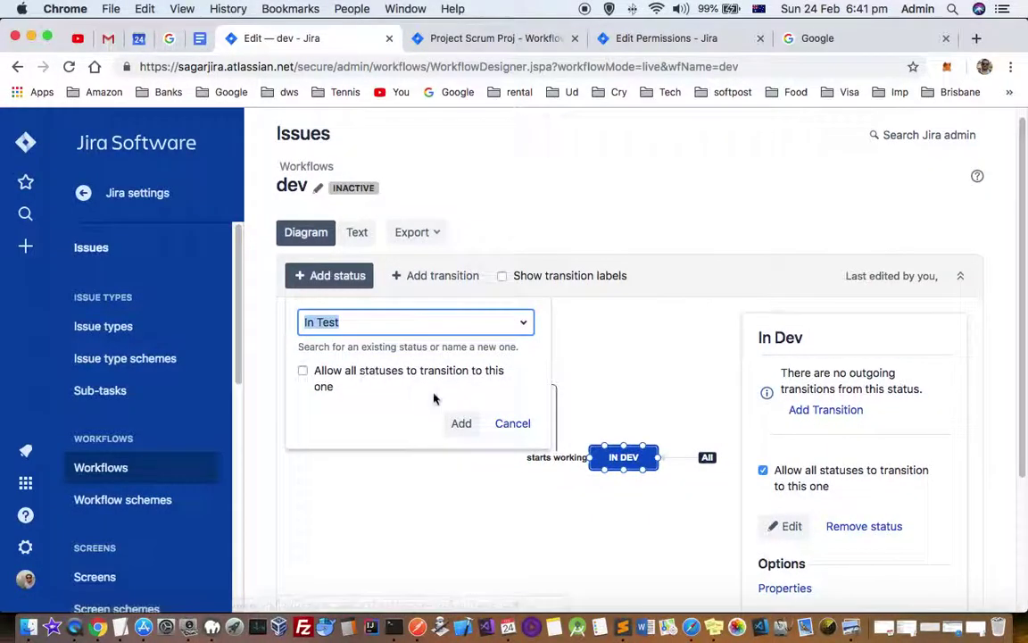
{"action": "left_click", "coordinate": [304, 372]}
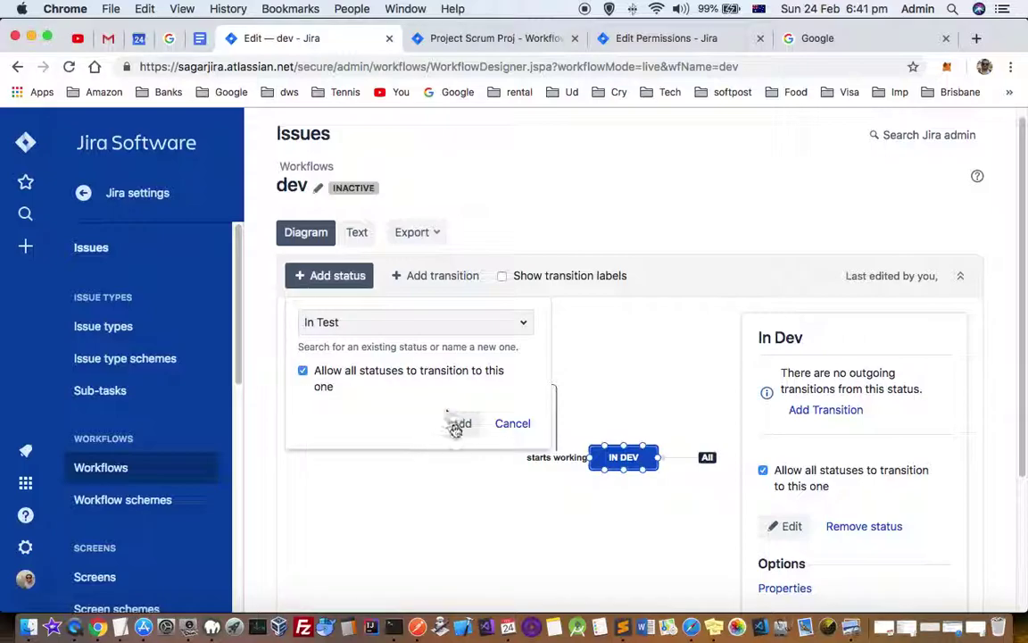
{"action": "left_click", "coordinate": [304, 371]}
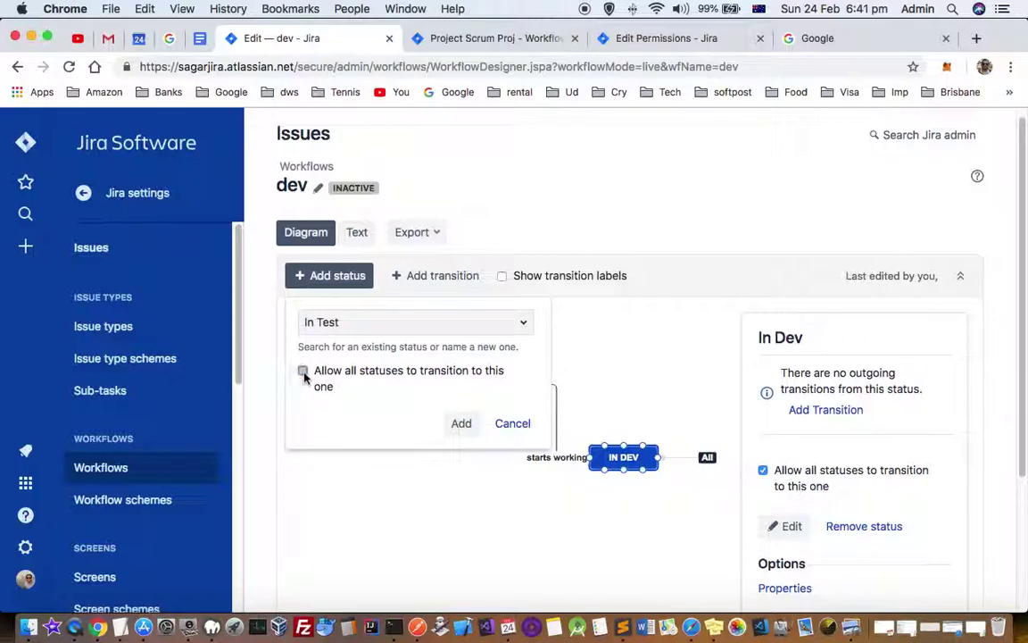
{"action": "left_click", "coordinate": [303, 372]}
Create the In Test status in the In Progress category and place it below the Open status in the diagram
{"action": "left_click", "coordinate": [461, 423]}
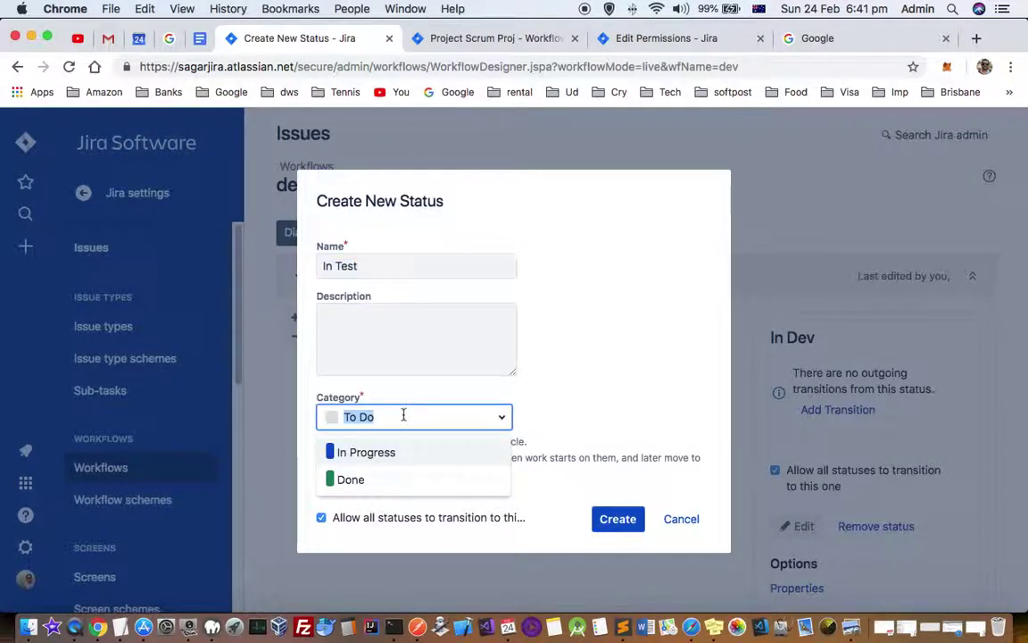
{"action": "left_click", "coordinate": [372, 452]}
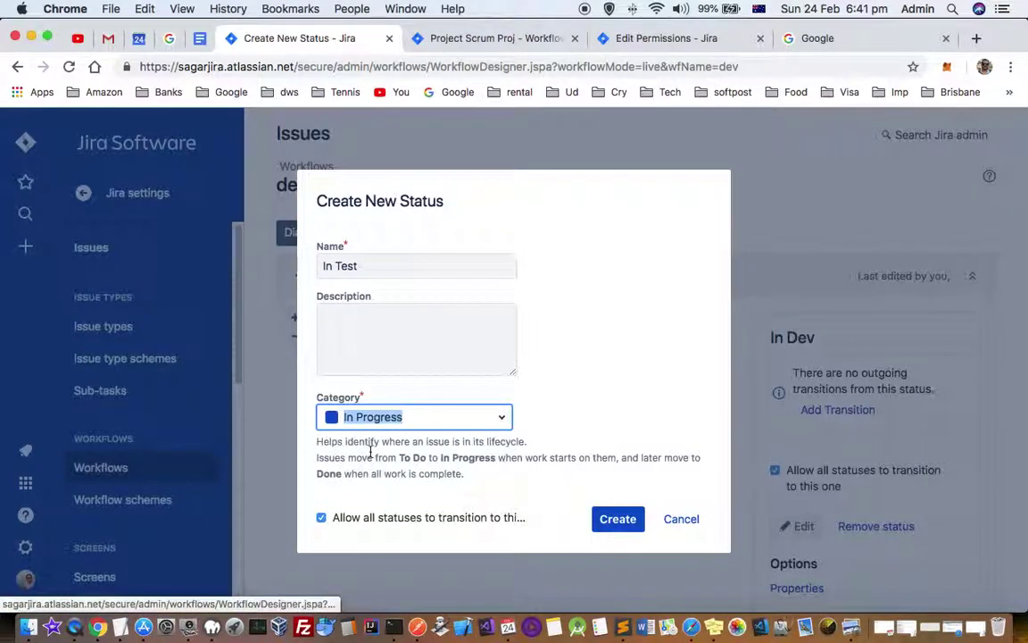
{"action": "left_click", "coordinate": [616, 521]}
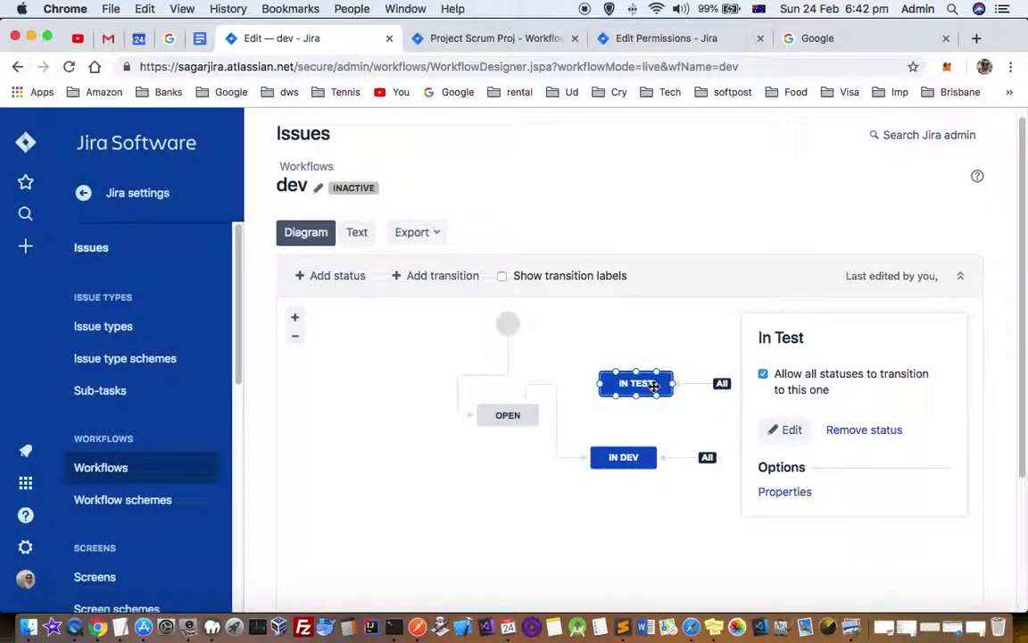
{"action": "mouse_move", "coordinate": [635, 383]}
{"action": "left_mouse_down"}
{"action": "mouse_move", "coordinate": [479, 536]}
{"action": "mouse_move", "coordinate": [493, 526]}
{"action": "left_mouse_up"}
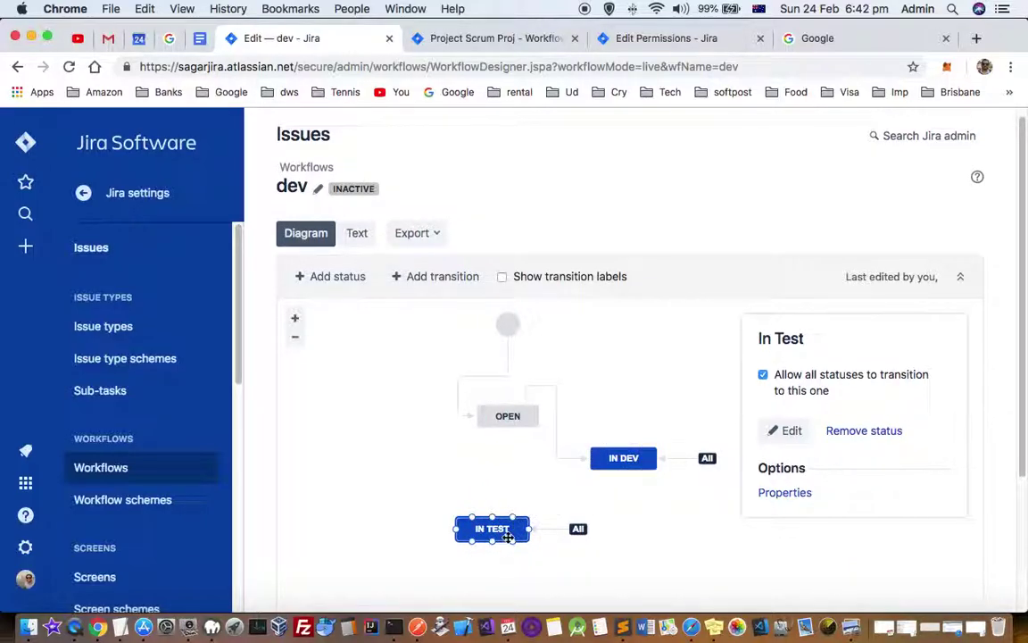
Add a transition named "testing" from In Dev to In Test
{"action": "left_click", "coordinate": [435, 276]}
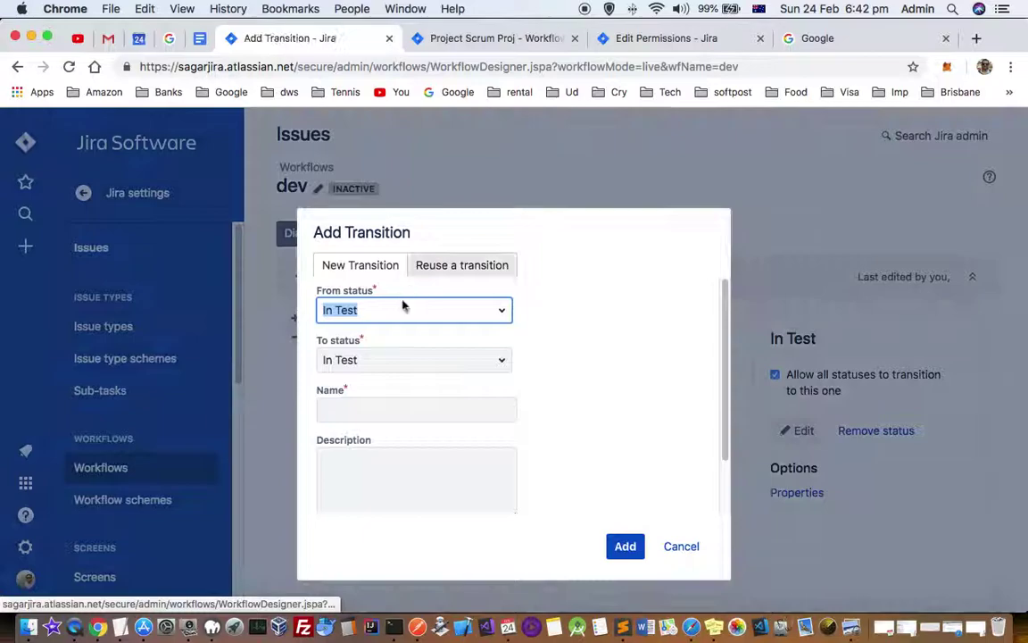
{"action": "left_click", "coordinate": [500, 363]}
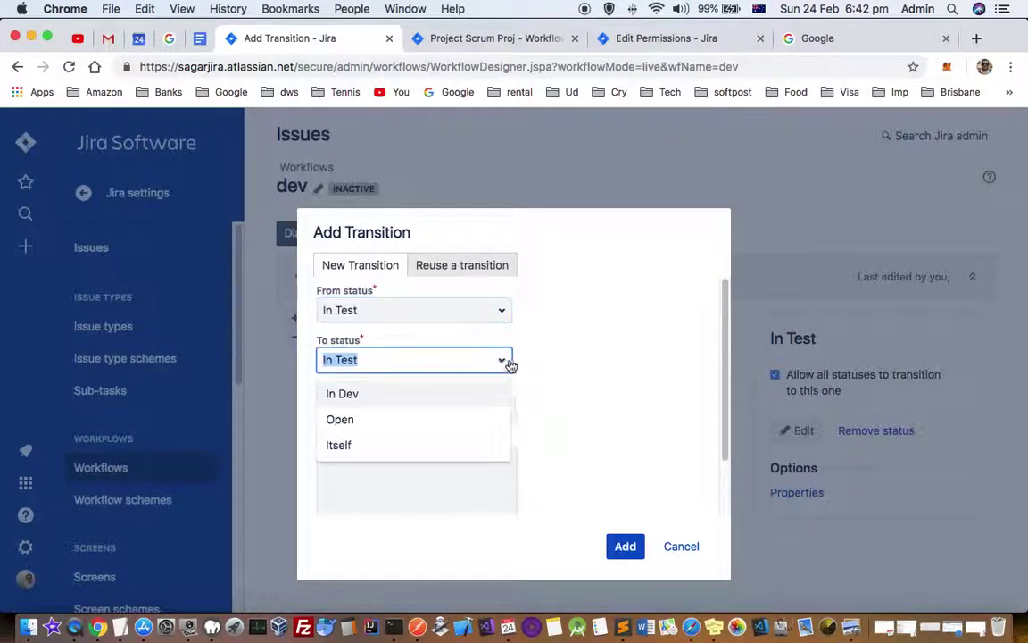
{"action": "left_click", "coordinate": [346, 396]}
{"action": "left_click", "coordinate": [500, 311]}
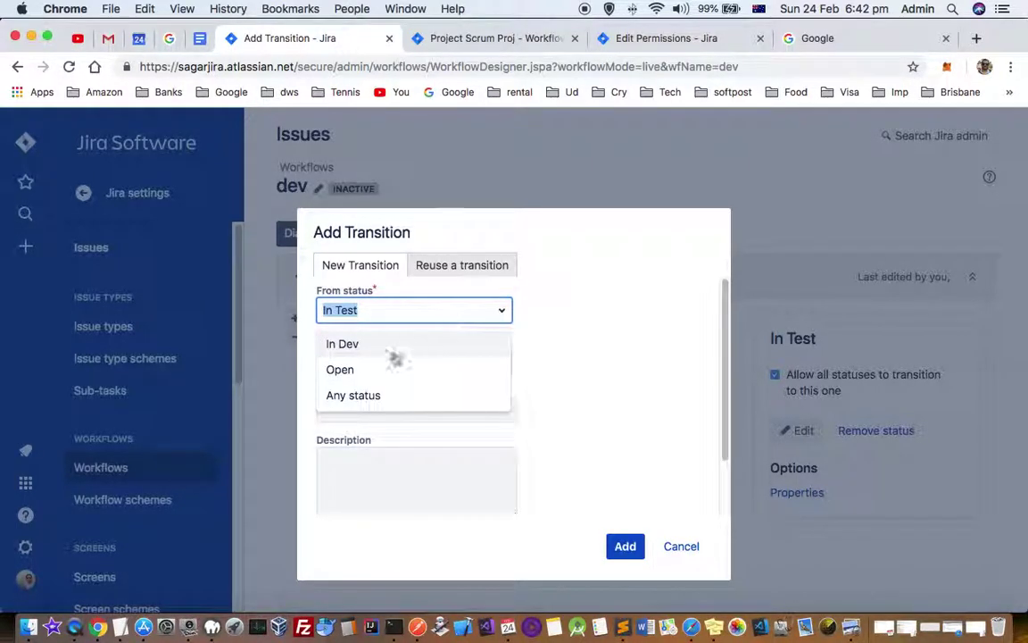
{"action": "left_click", "coordinate": [357, 346]}
{"action": "left_click", "coordinate": [366, 358]}
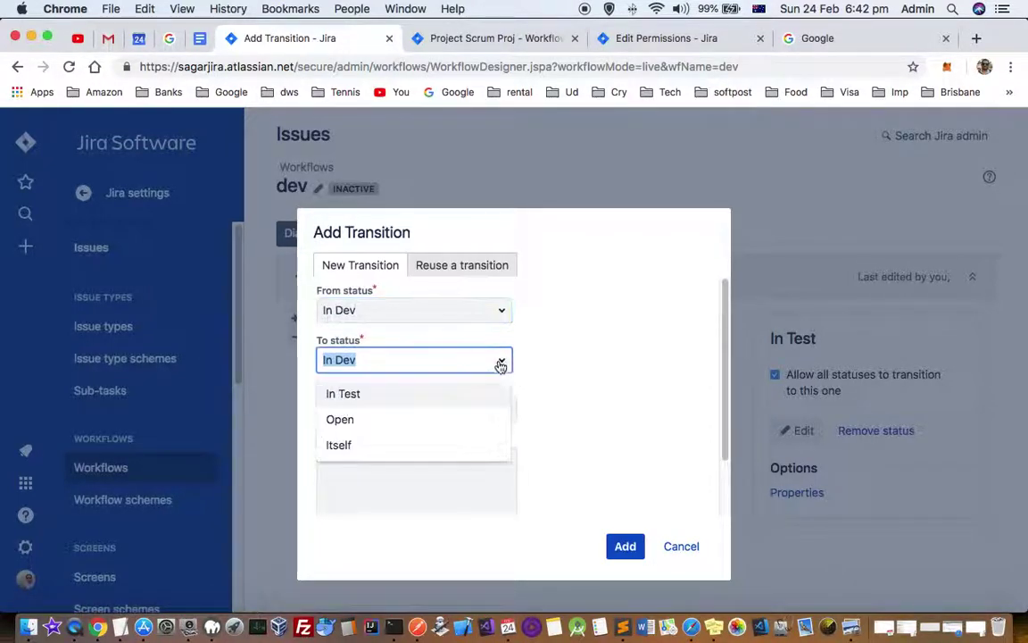
{"action": "left_click", "coordinate": [362, 404]}
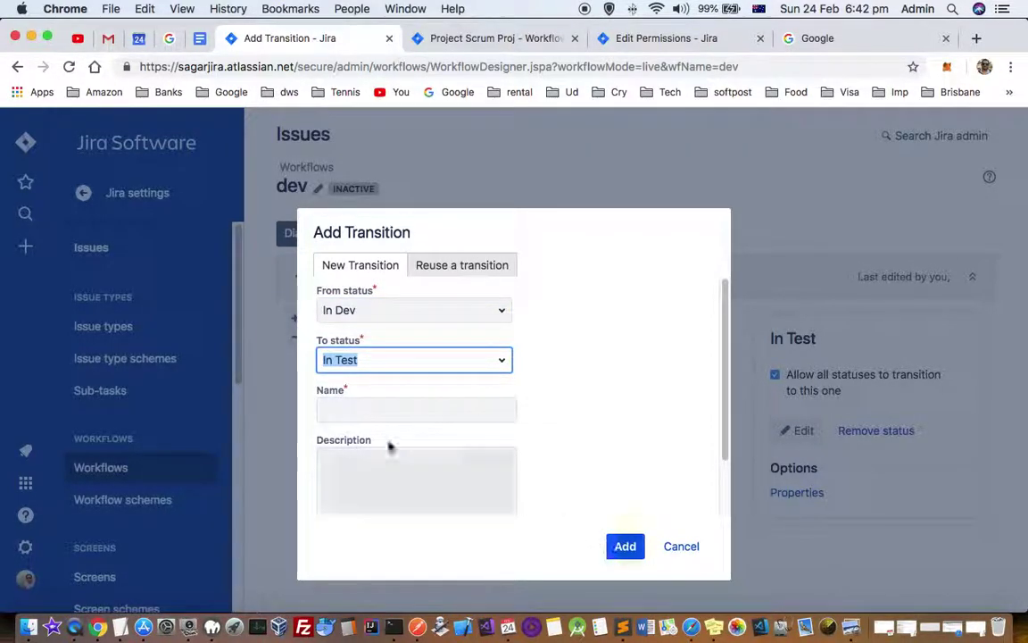
{"action": "left_click", "coordinate": [364, 409]}
{"action": "type", "text": "testing"}
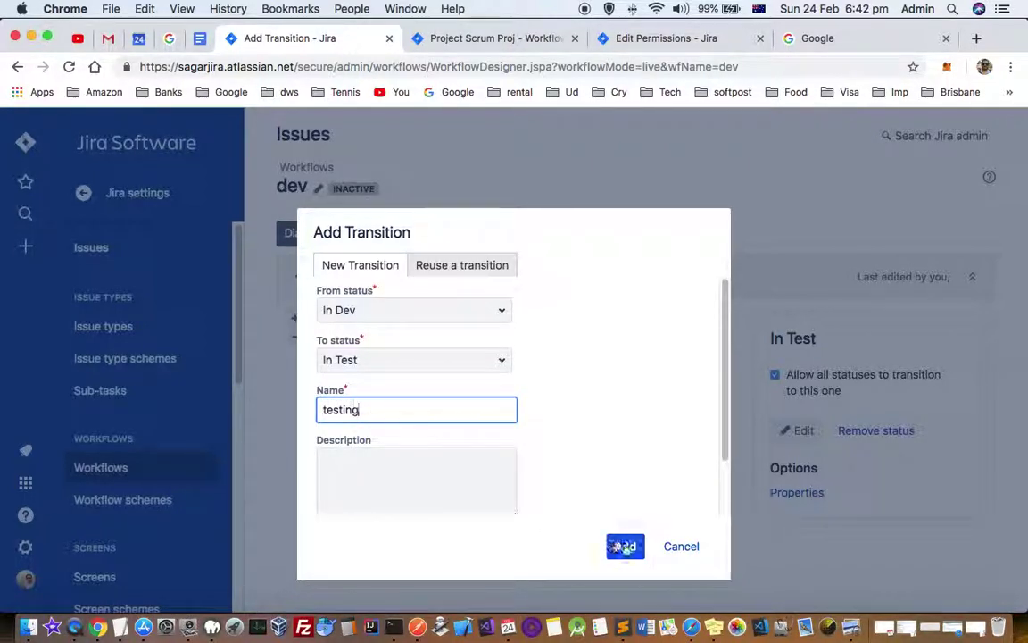
{"action": "left_click", "coordinate": [624, 546]}
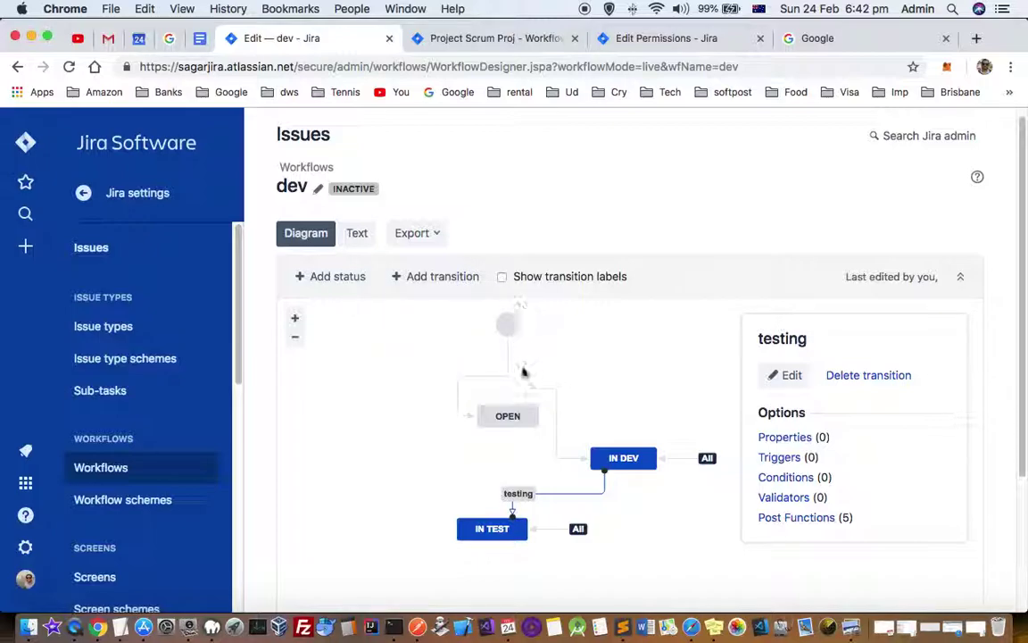
{"action": "scroll", "coordinate": [691, 533], "scroll_direction": "down", "scroll_amount": 3}
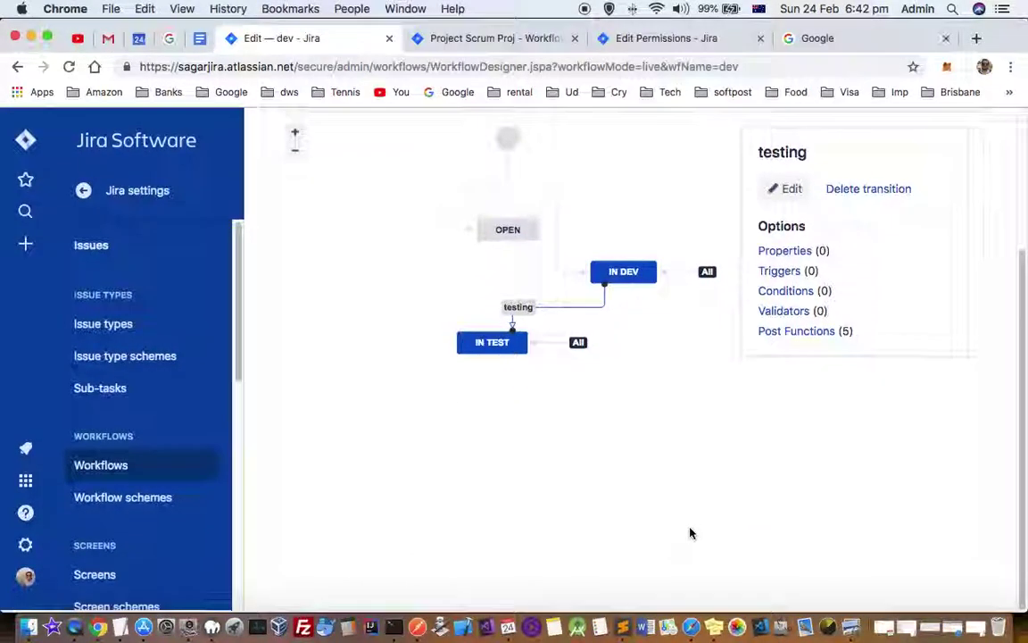
{"action": "scroll", "coordinate": [688, 533], "scroll_direction": "up", "scroll_amount": 3}
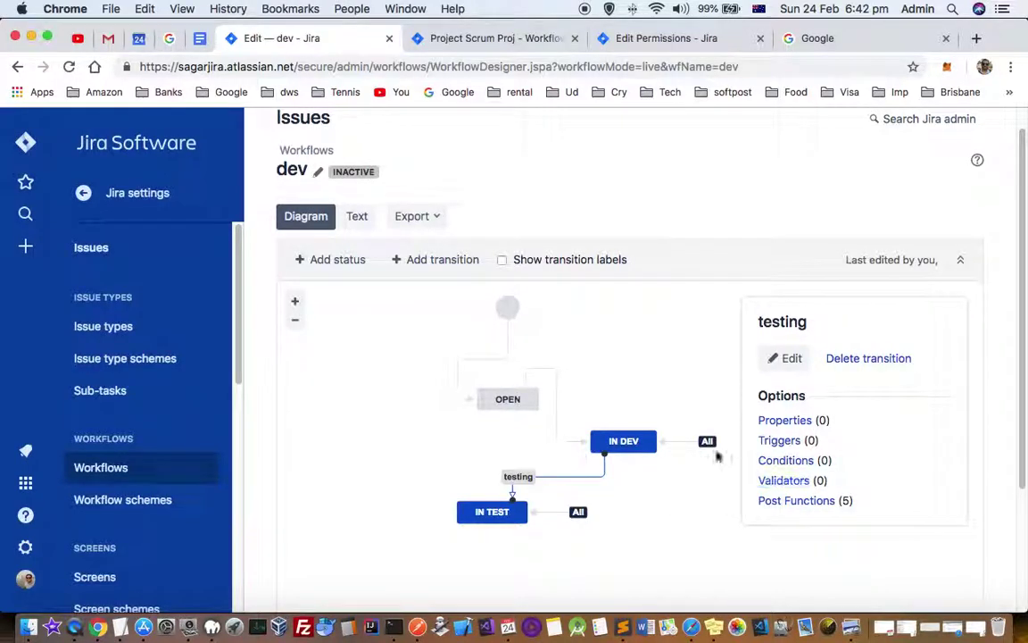
{"action": "scroll", "coordinate": [636, 250], "scroll_direction": "up", "scroll_amount": 1}
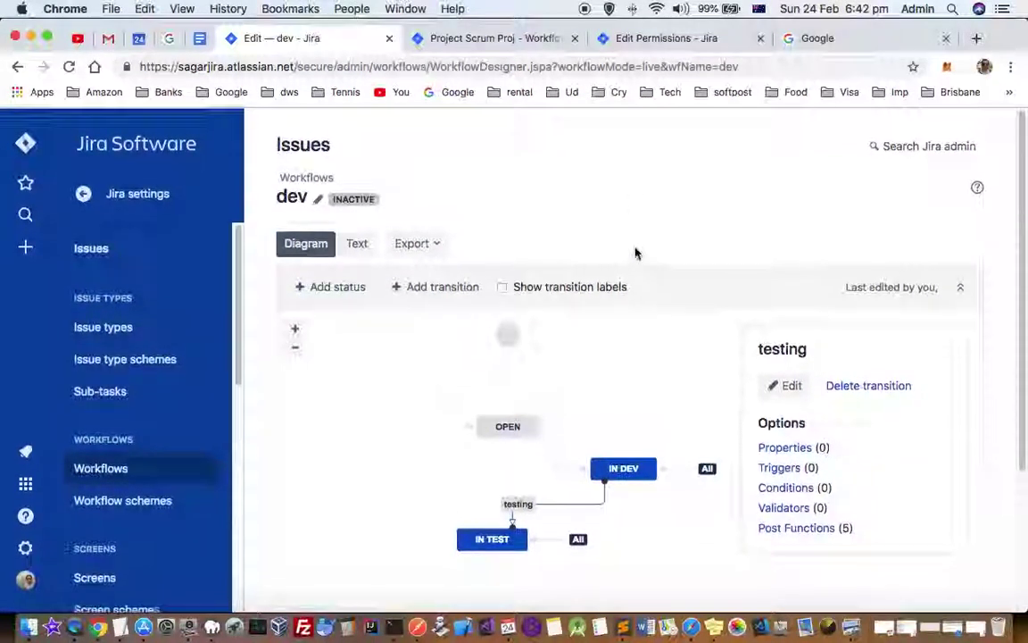
{"action": "scroll", "coordinate": [635, 254], "scroll_direction": "down", "scroll_amount": 3}
{"action": "scroll", "coordinate": [636, 253], "scroll_direction": "up", "scroll_amount": 1}
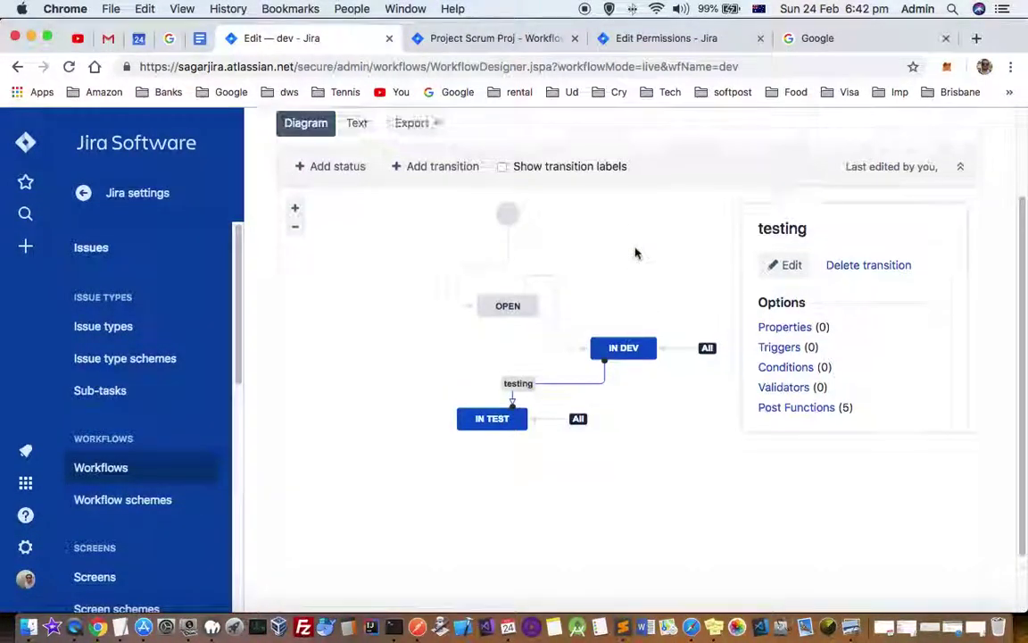
{"action": "scroll", "coordinate": [635, 253], "scroll_direction": "up", "scroll_amount": 2}
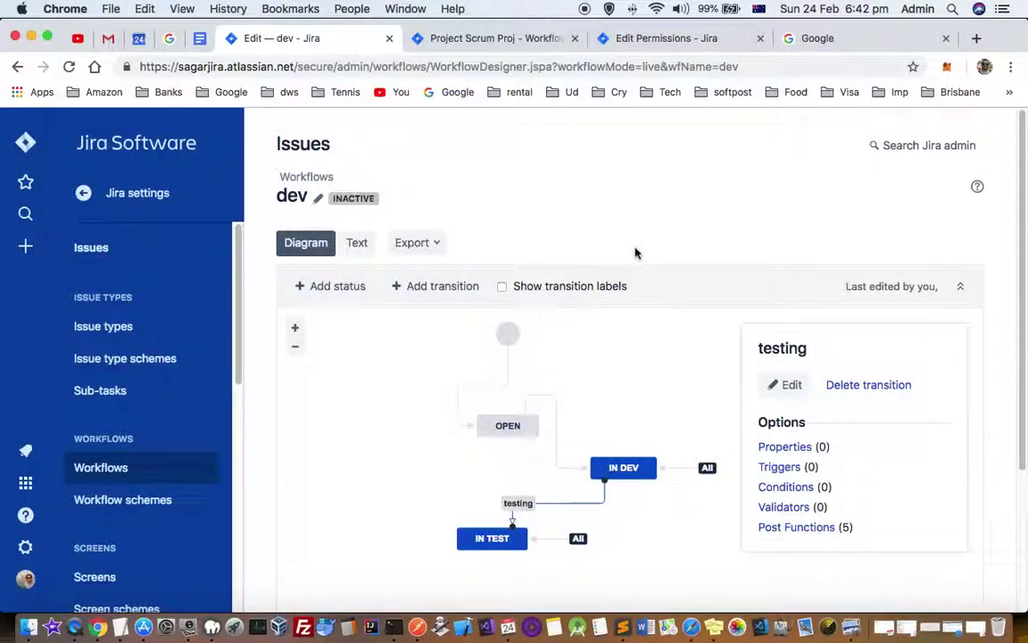
{"action": "left_click", "coordinate": [319, 198]}
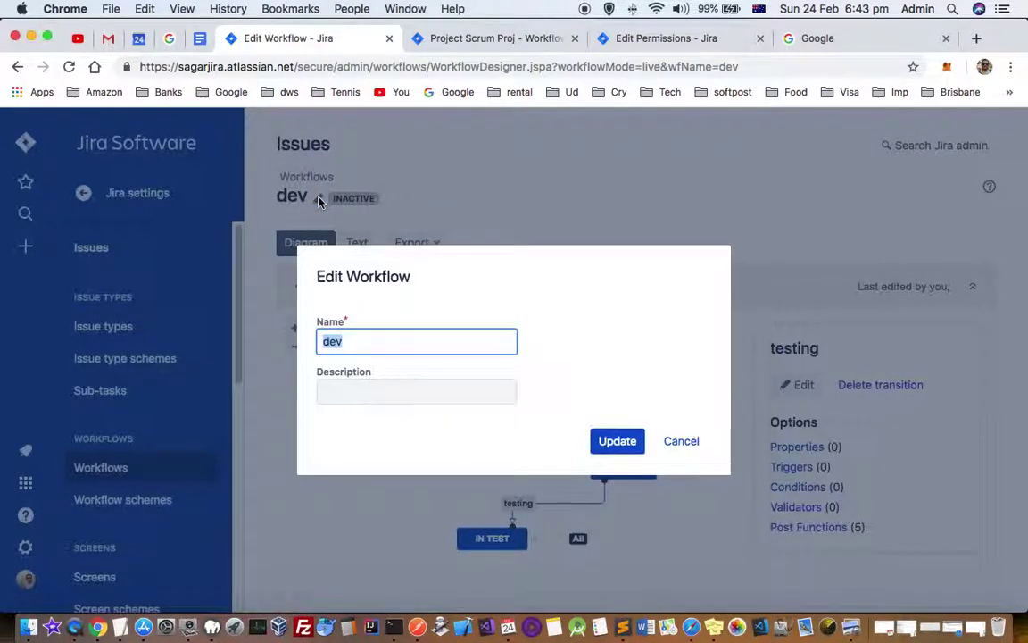
{"action": "left_click", "coordinate": [688, 443]}
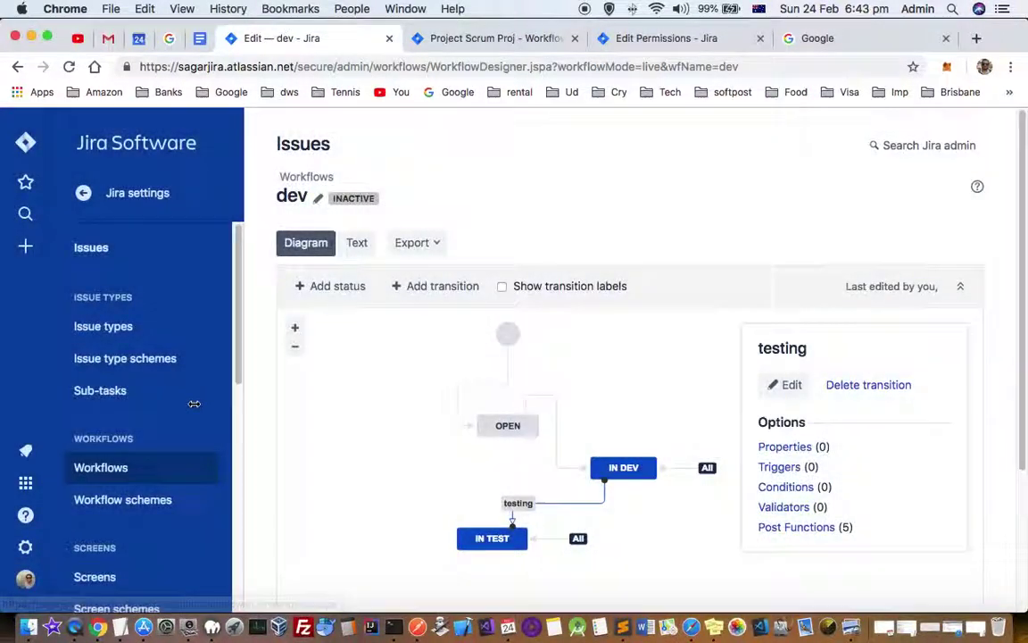
Return to the workflow list and expand the inactive workflows to find the dev workflow
{"action": "left_click", "coordinate": [121, 470]}
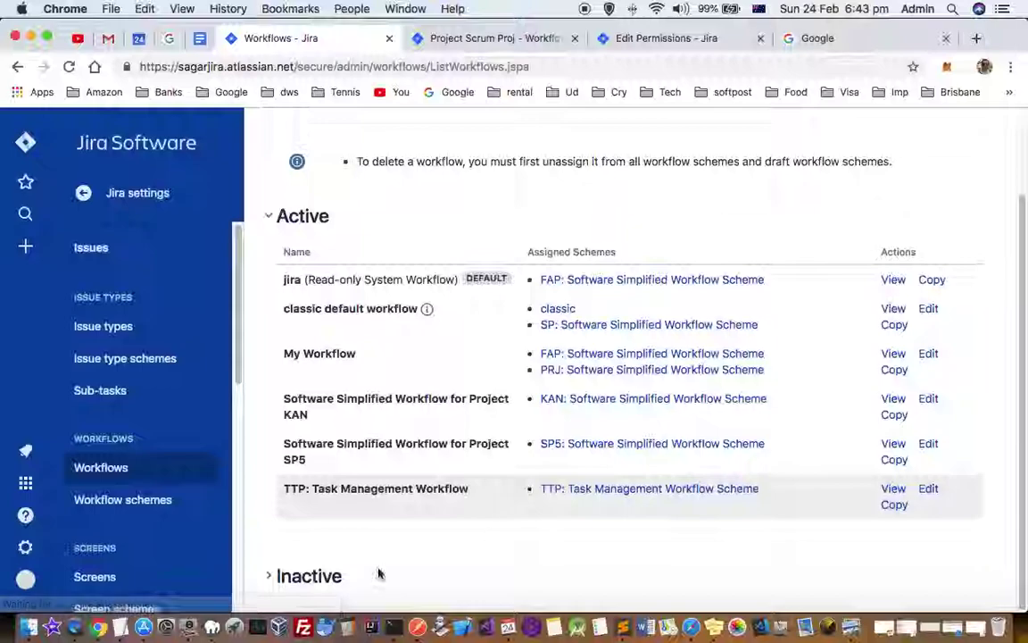
{"action": "left_click", "coordinate": [266, 575]}
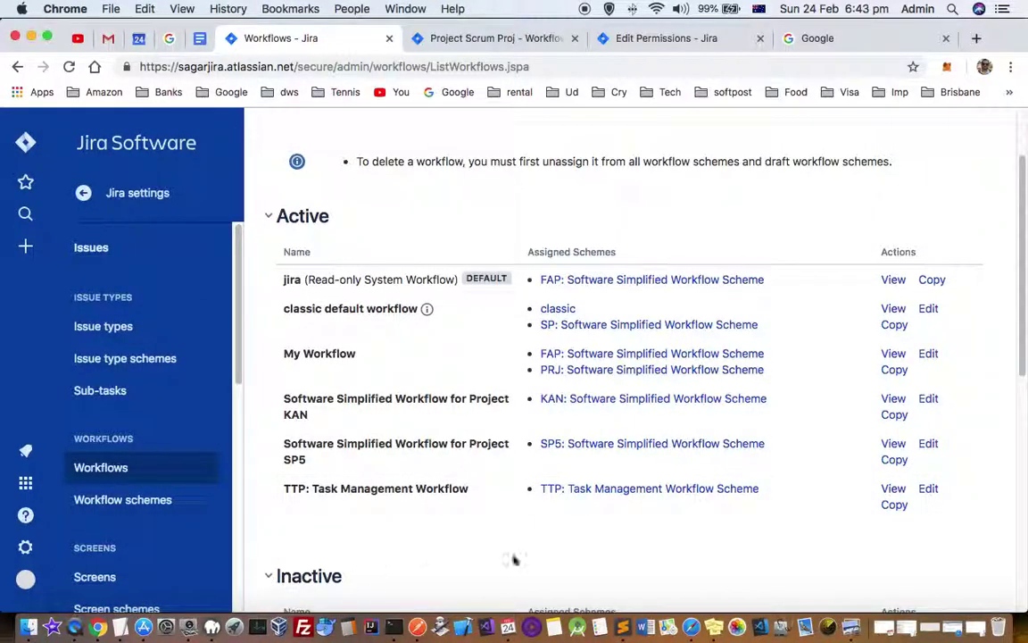
{"action": "scroll", "coordinate": [514, 560], "scroll_direction": "down", "scroll_amount": 10}
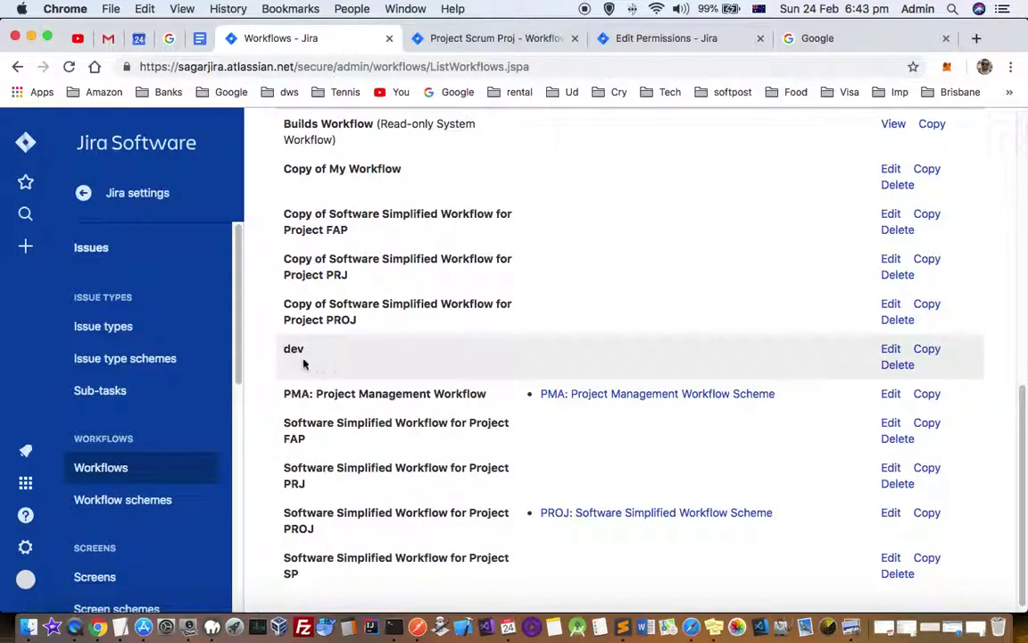
Go to the workflow schemes and open the classic scheme for editing
{"action": "left_click", "coordinate": [149, 510]}
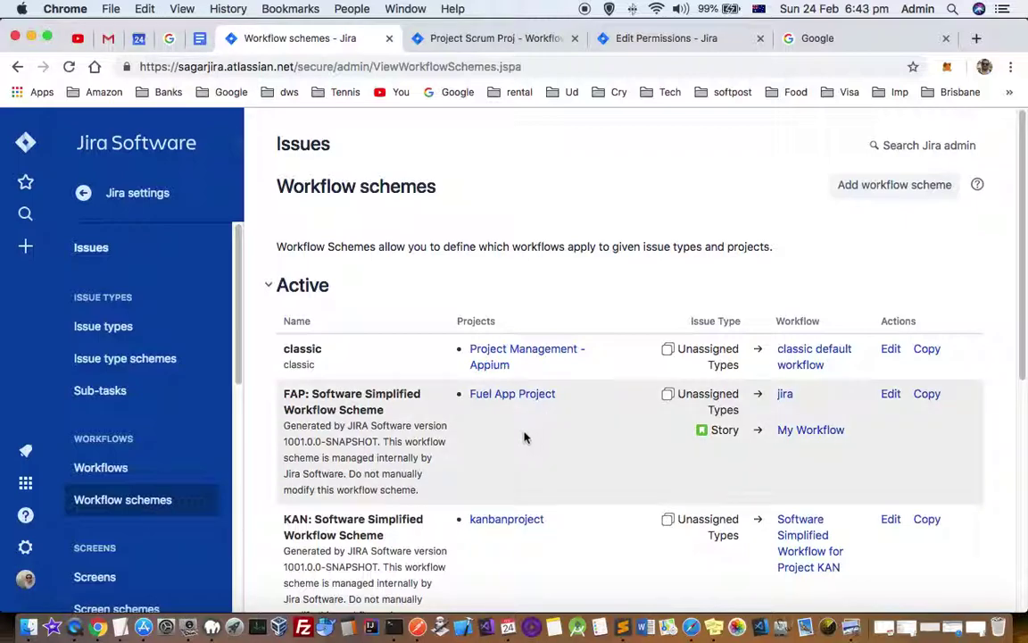
{"action": "left_click", "coordinate": [892, 349]}
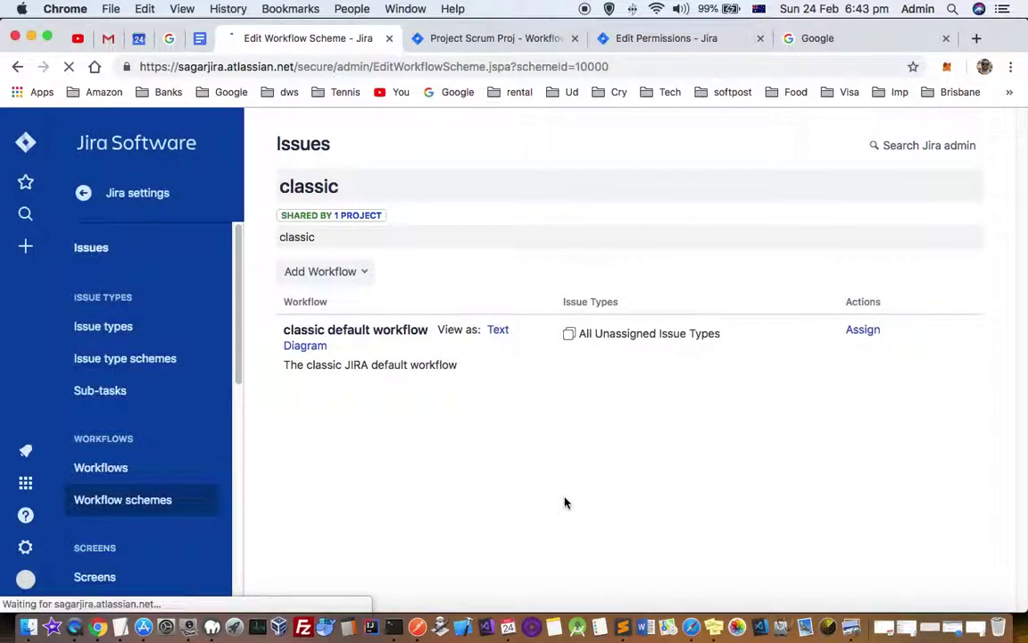
Add the existing dev workflow to the classic scheme and assign it to all issue types, including all unassigned issue types
{"action": "left_click", "coordinate": [356, 272]}
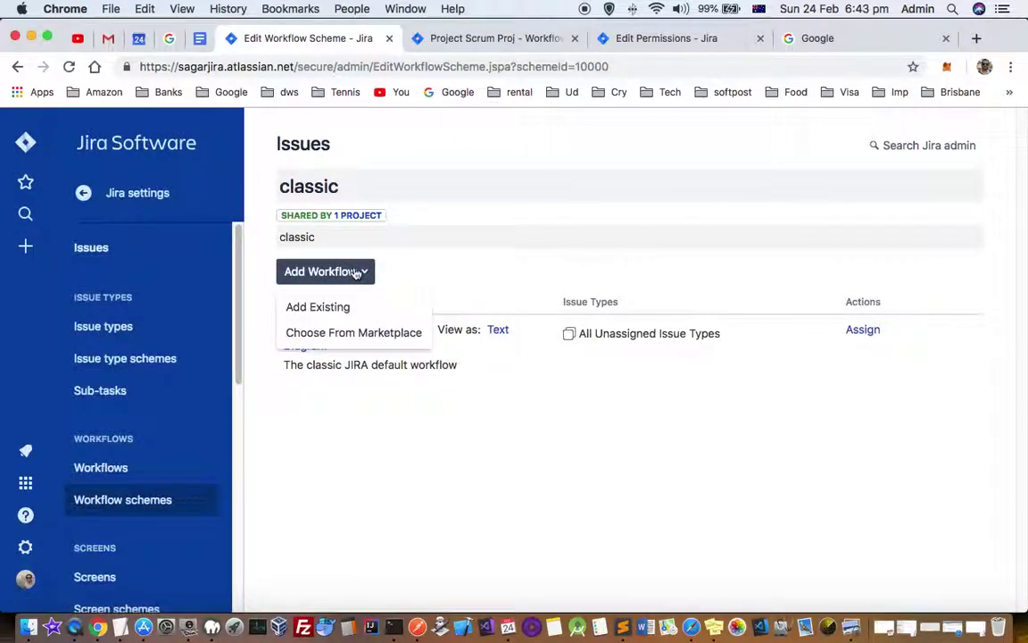
{"action": "left_click", "coordinate": [332, 308]}
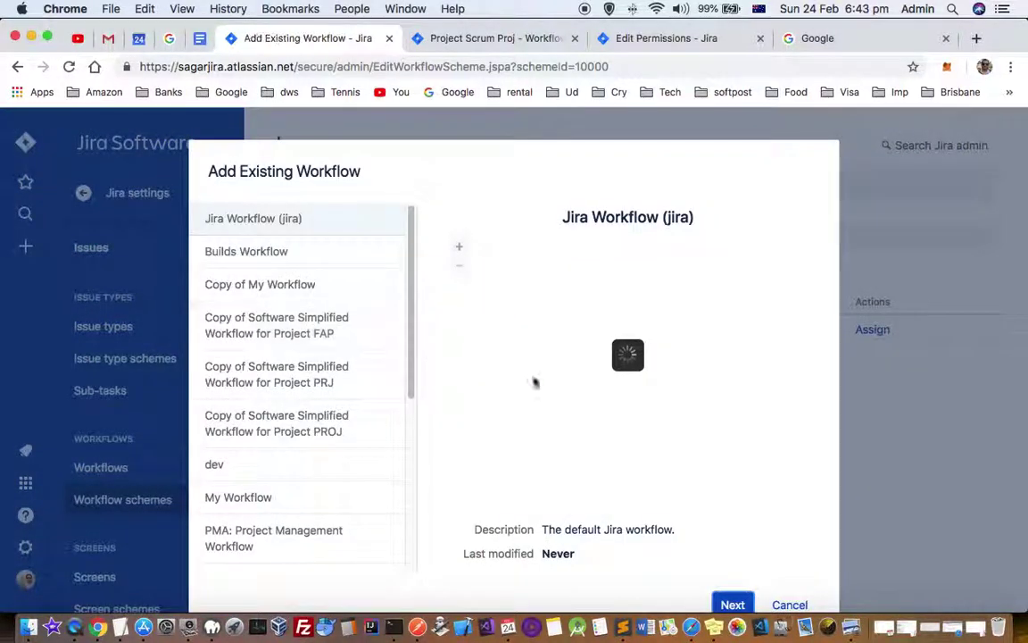
{"action": "left_click", "coordinate": [229, 471]}
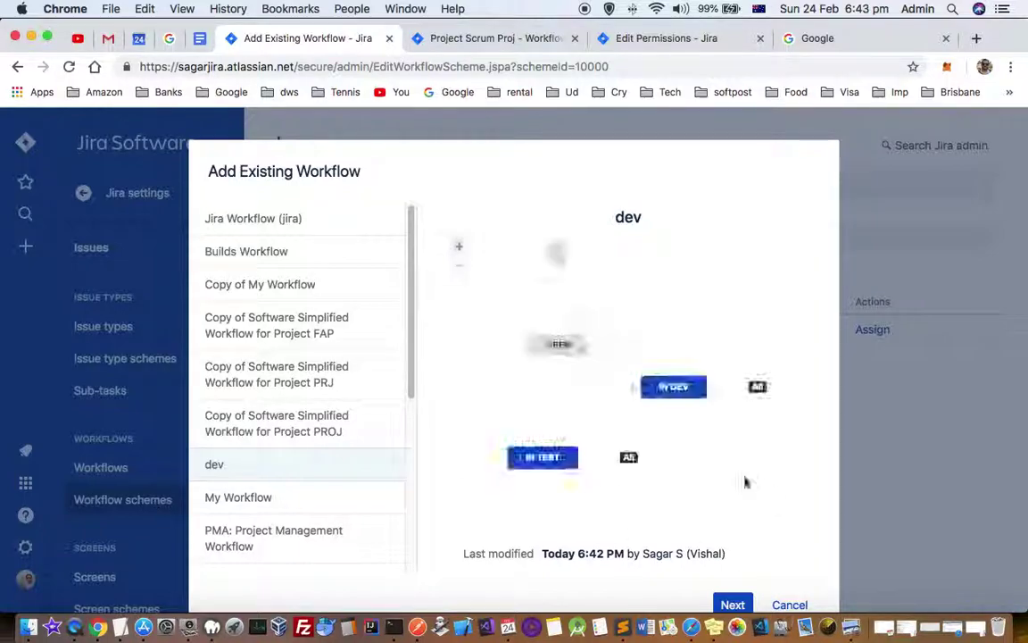
{"action": "left_click", "coordinate": [732, 605]}
{"action": "left_click", "coordinate": [322, 225]}
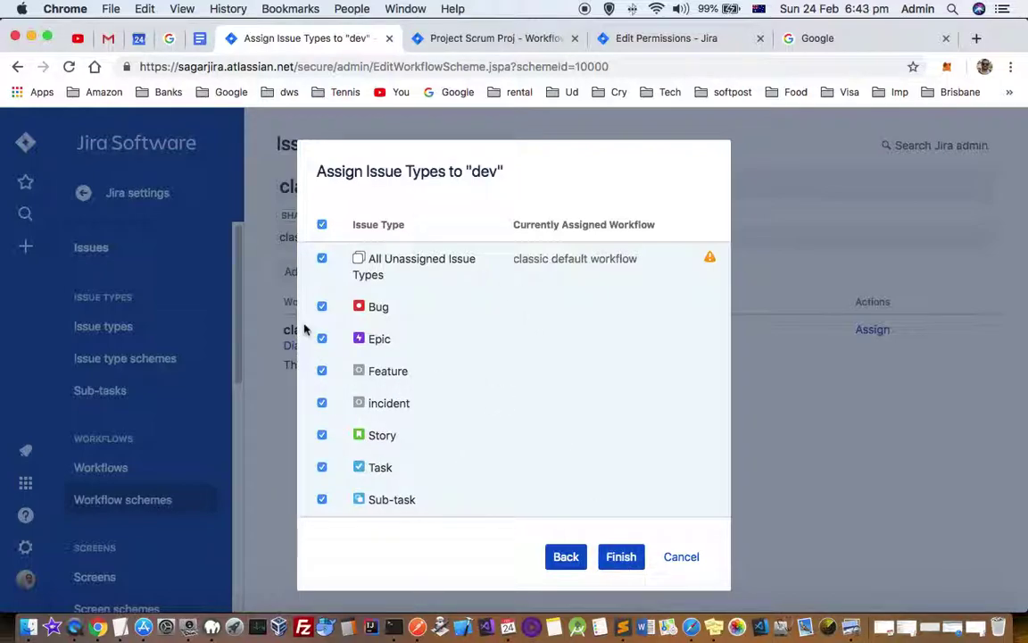
{"action": "left_click", "coordinate": [618, 559]}
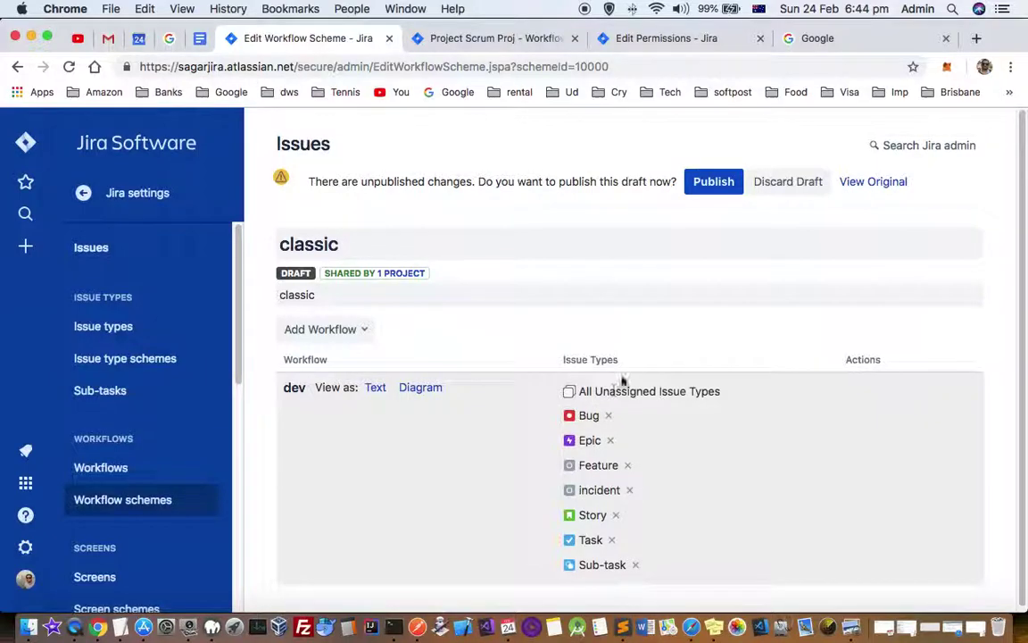
Start publishing the classic scheme draft and review the Task and Sub-task status mappings, keeping Open as the new status for each
{"action": "left_click", "coordinate": [727, 190]}
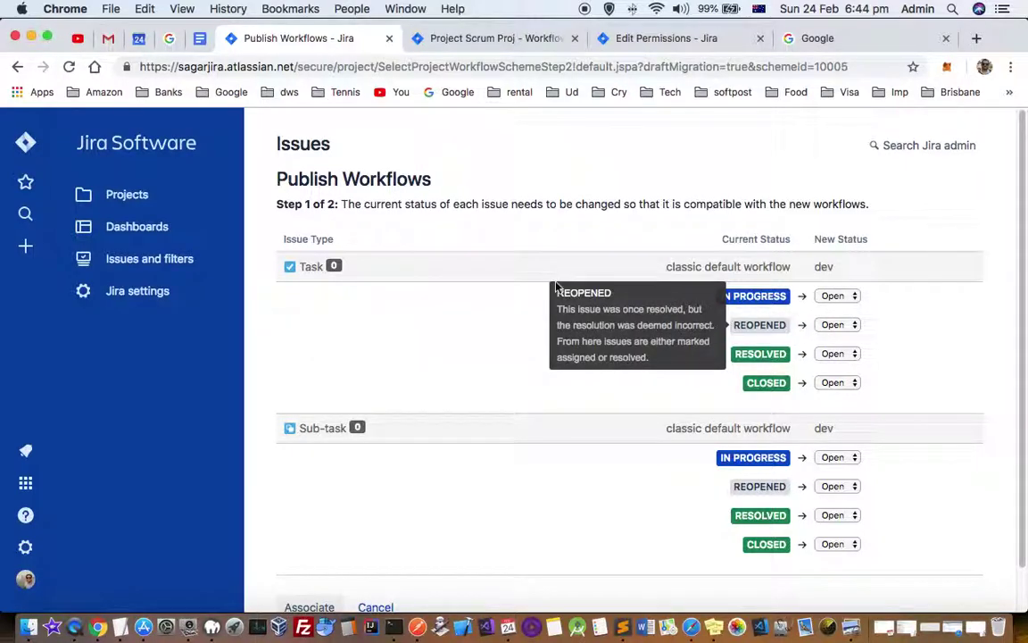
{"action": "left_click_drag", "start_coordinate": [720, 268], "coordinate": [768, 267]}
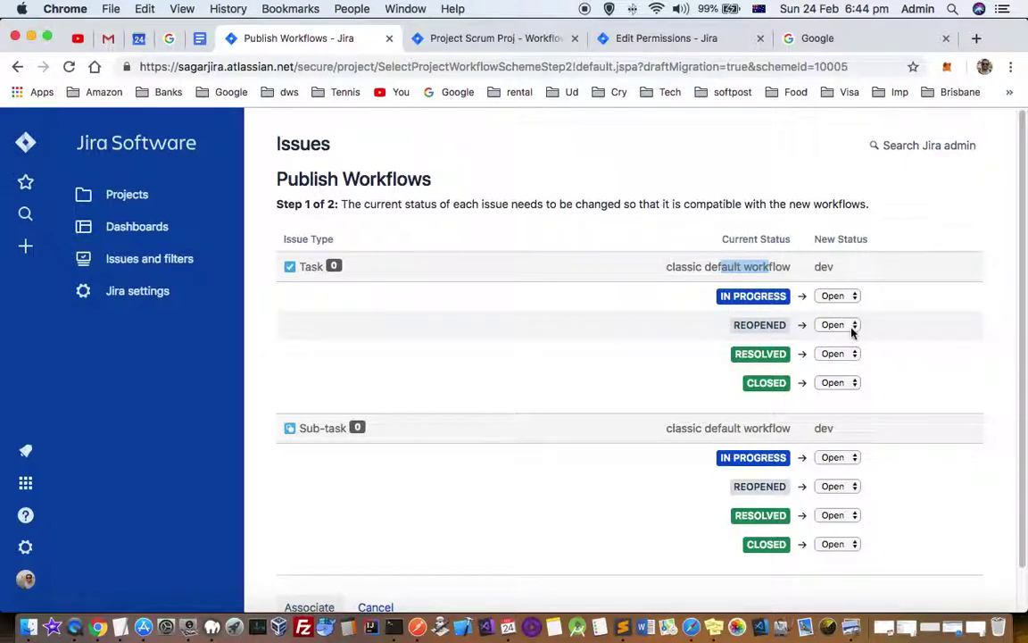
{"action": "left_click", "coordinate": [846, 356]}
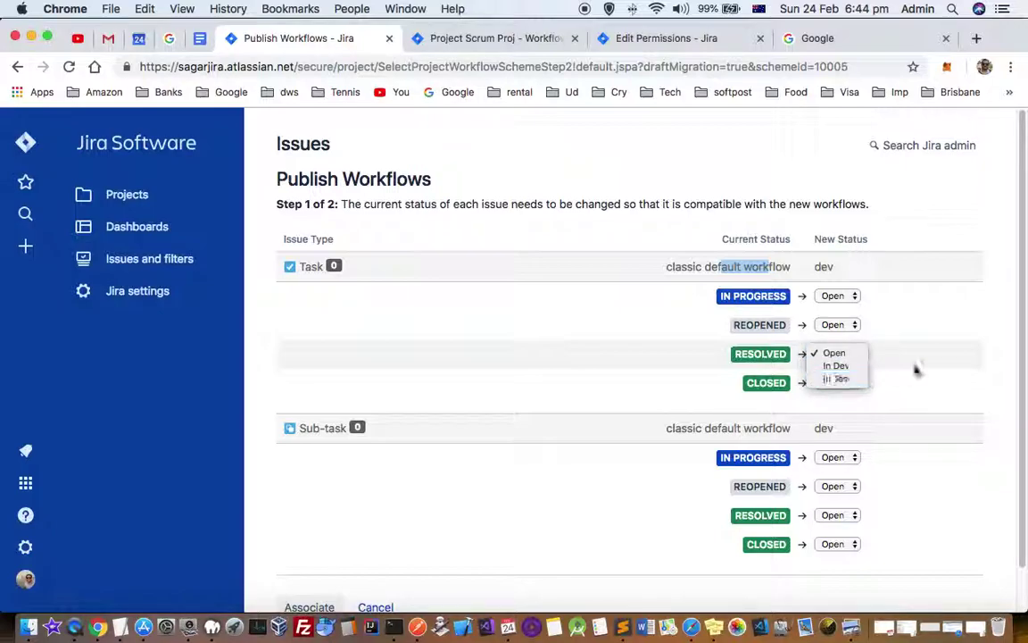
{"action": "left_click", "coordinate": [913, 447]}
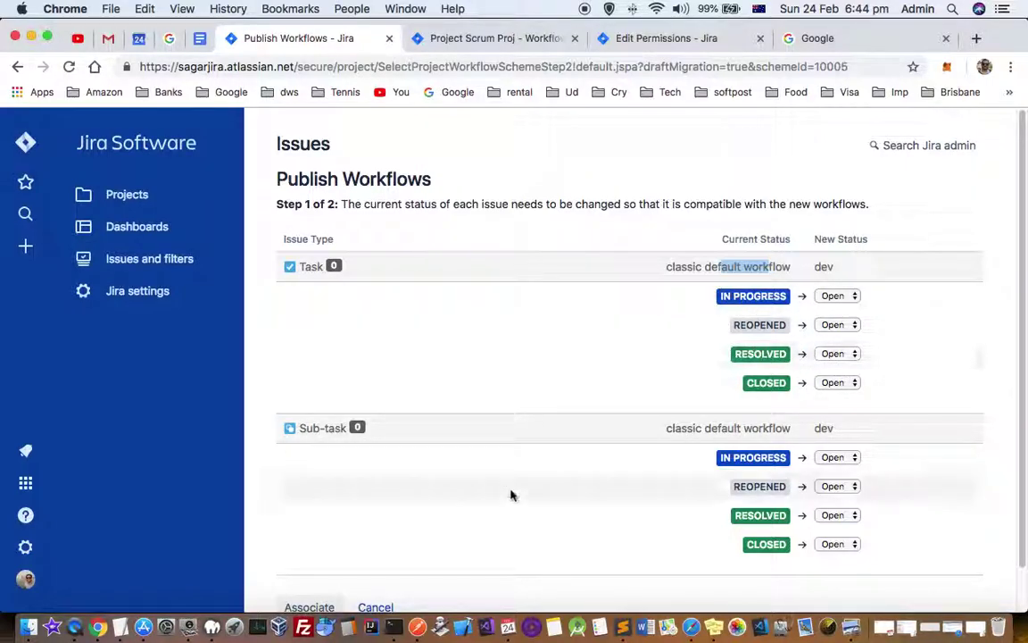
{"action": "scroll", "coordinate": [510, 495], "scroll_direction": "down", "scroll_amount": 2}
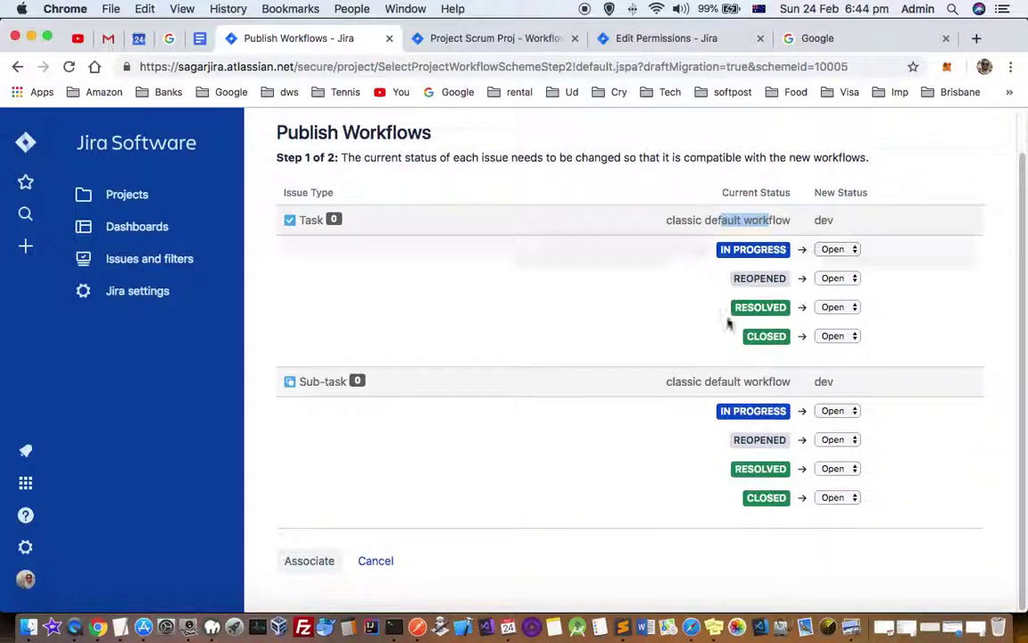